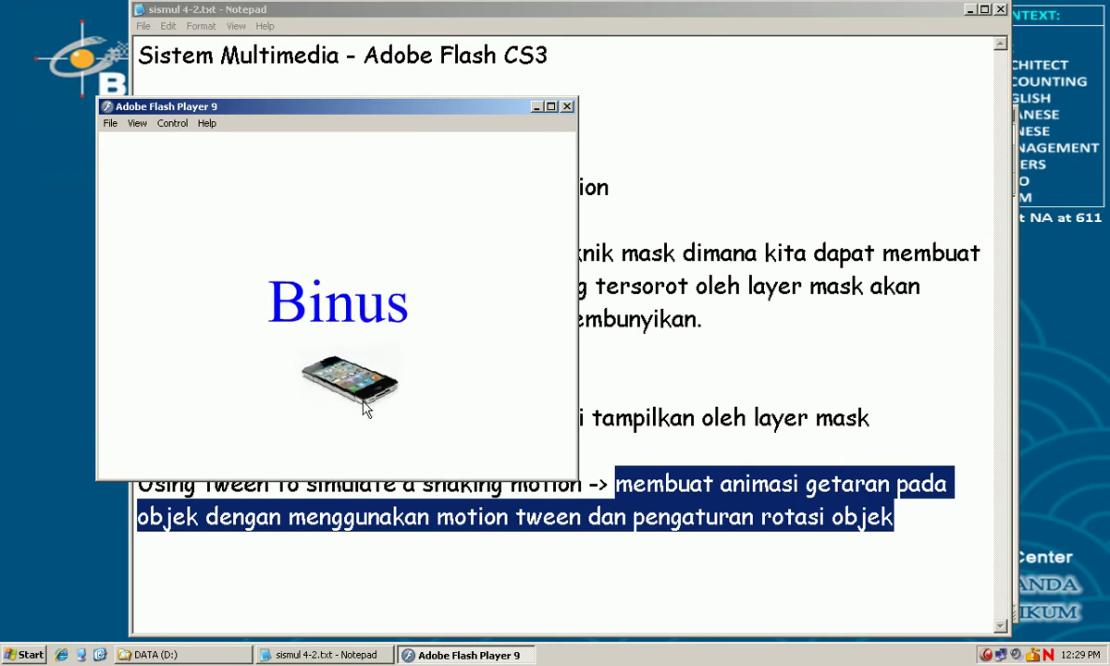
- Close the Flash Player animation preview and launch Adobe Flash CS3 Professional
left_click(567, 107)
left_click(23, 654)
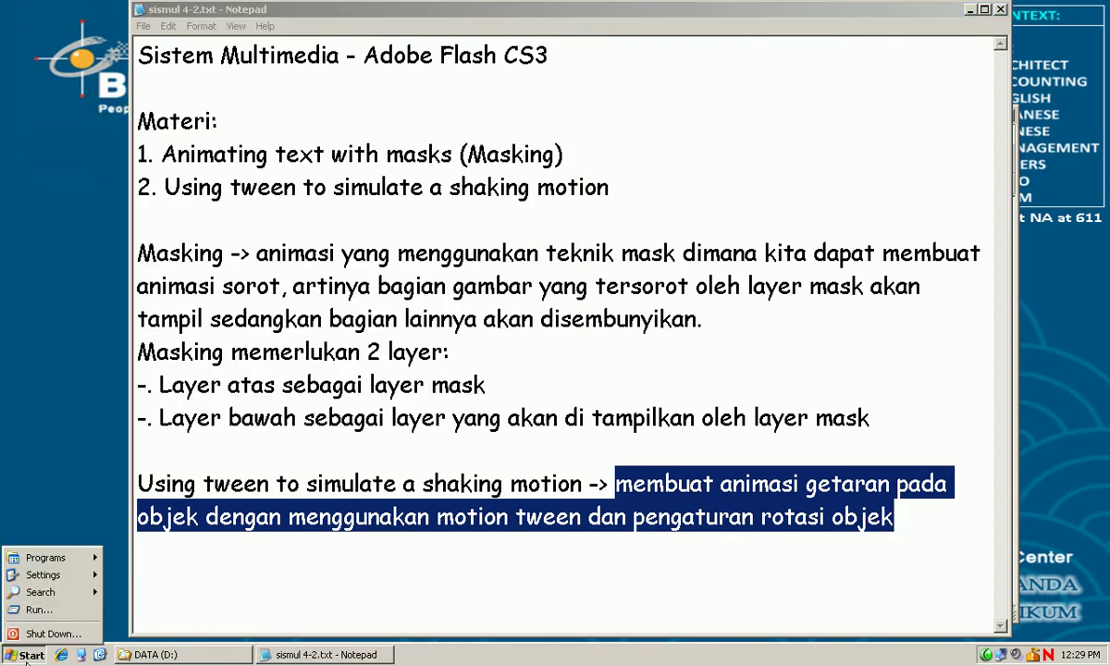
left_click(42, 610)
key("Return")
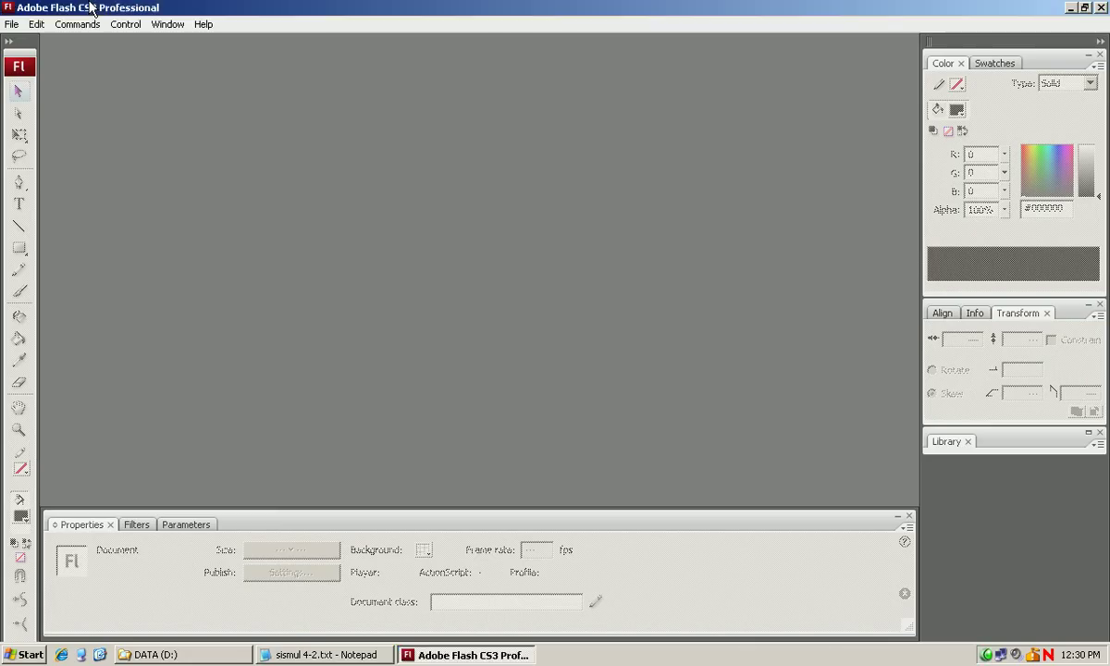
- Create a new Flash File (ActionScript 3.0) document and set the stage zoom to Fit in Window
left_click(10, 25)
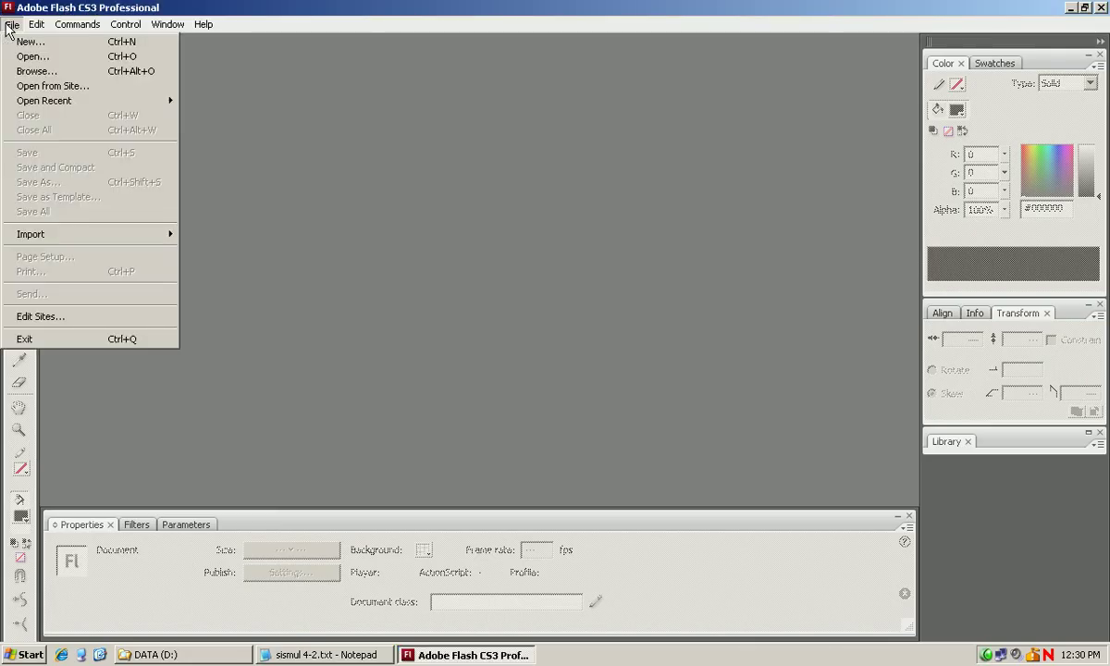
left_click(27, 41)
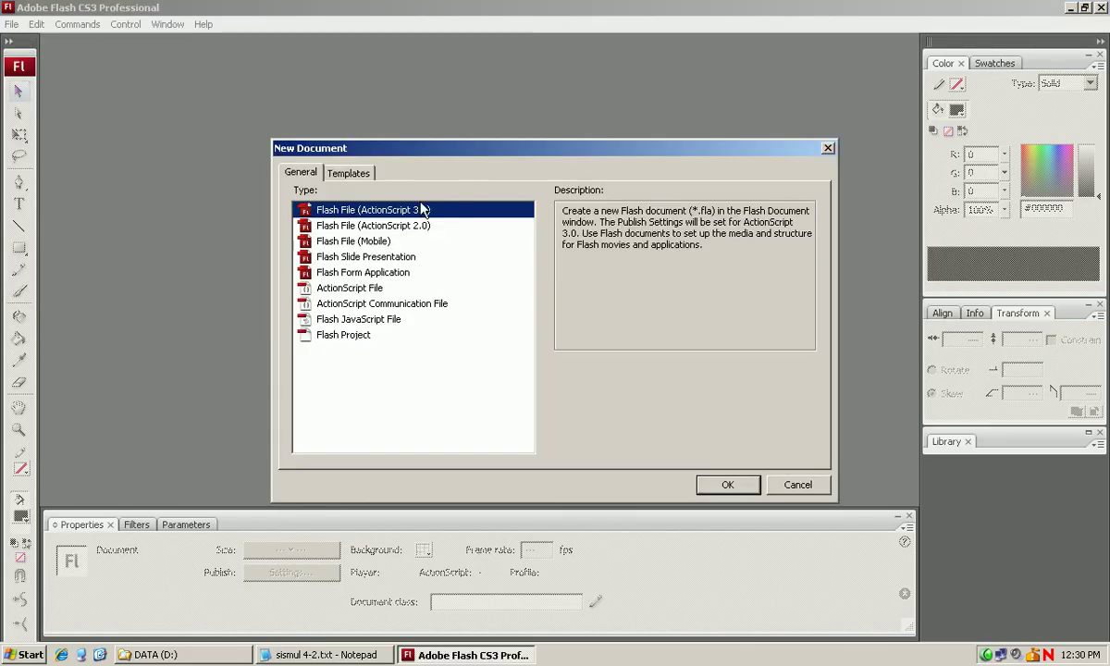
left_click(731, 488)
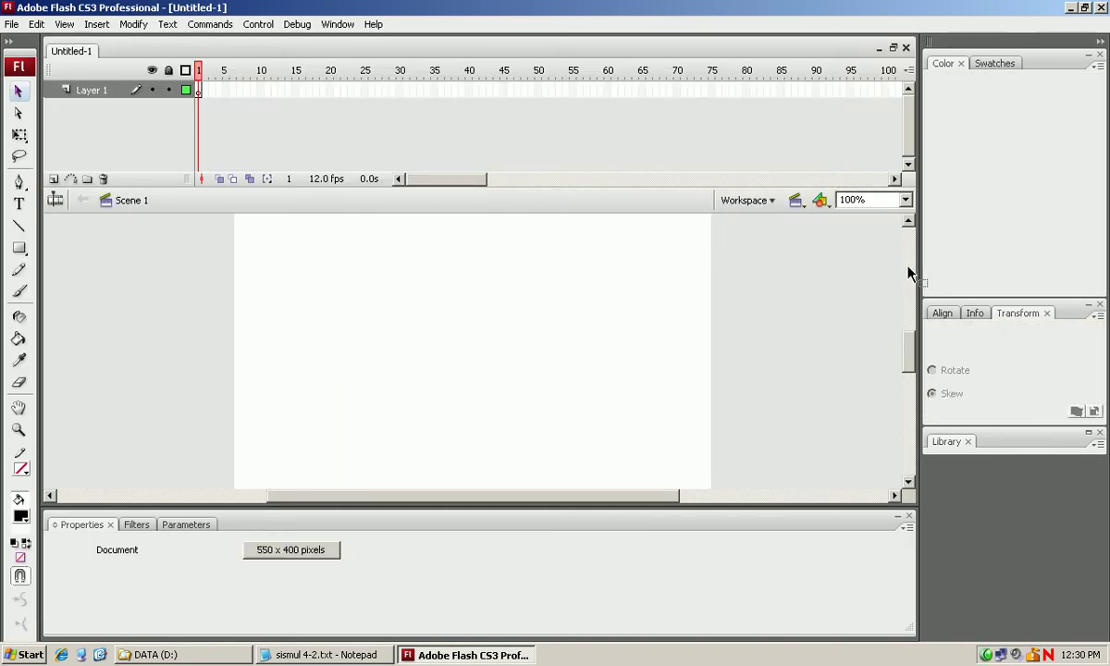
left_click(906, 200)
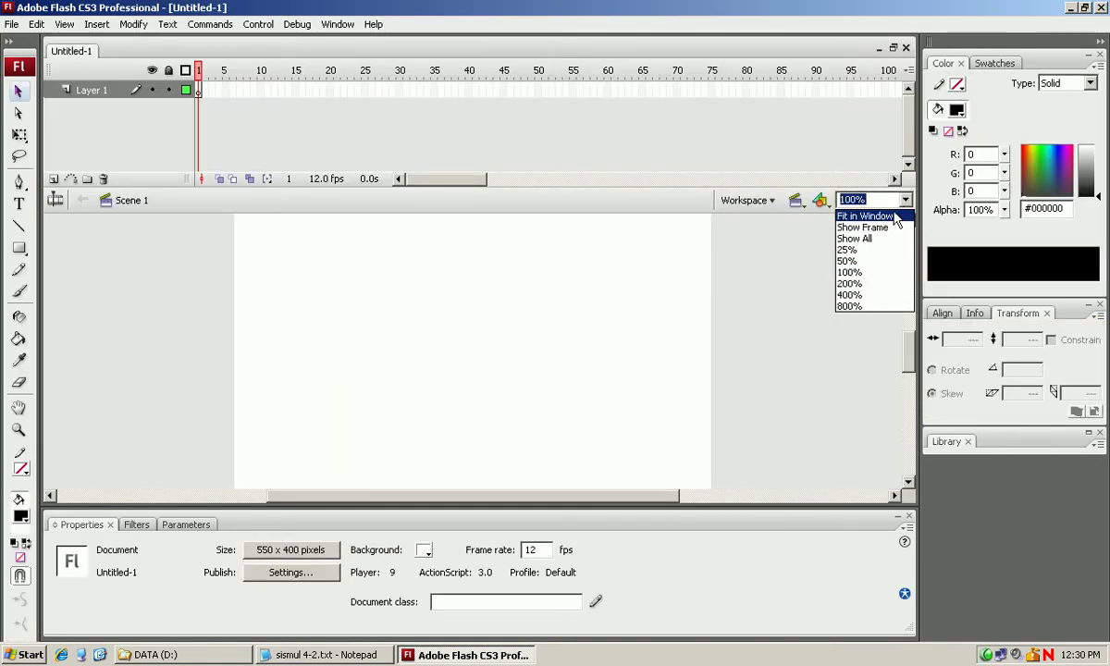
left_click(843, 213)
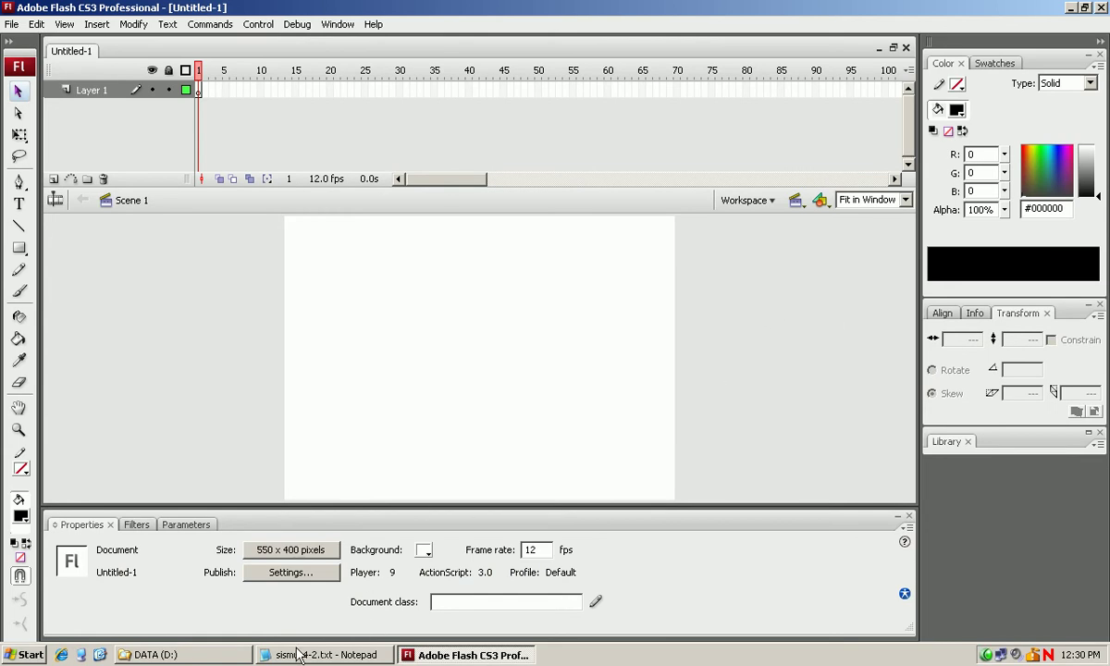
- Review the masking notes in Notepad on the roles of the upper and lower layers, and return to Flash
left_click(299, 654)
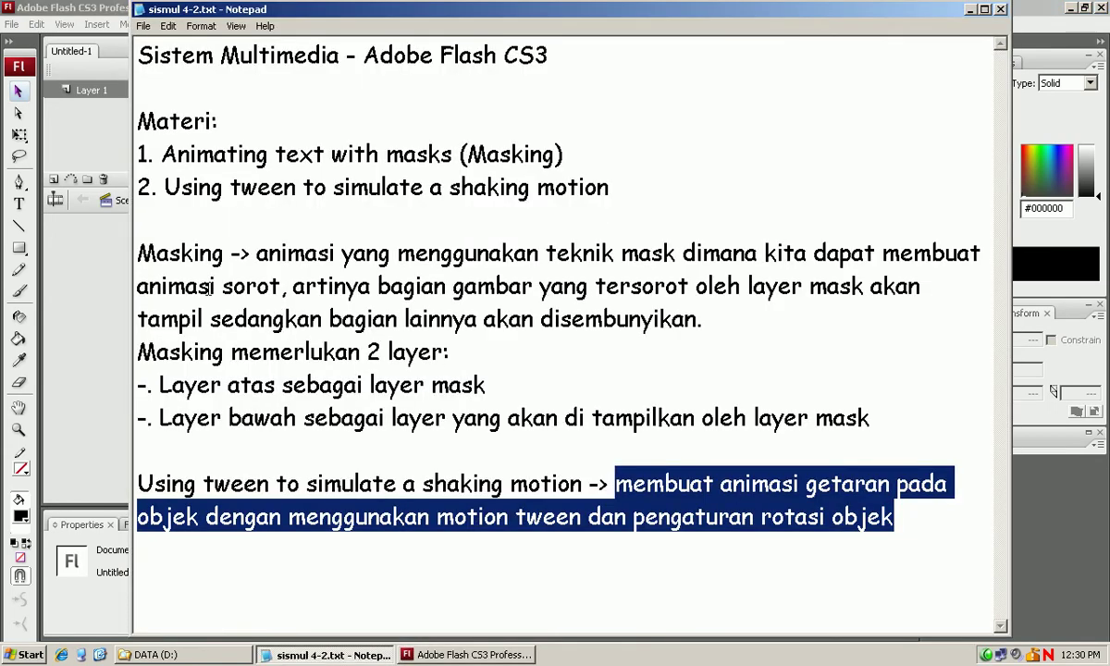
double_click(209, 287)
double_click(172, 253)
left_click(173, 384)
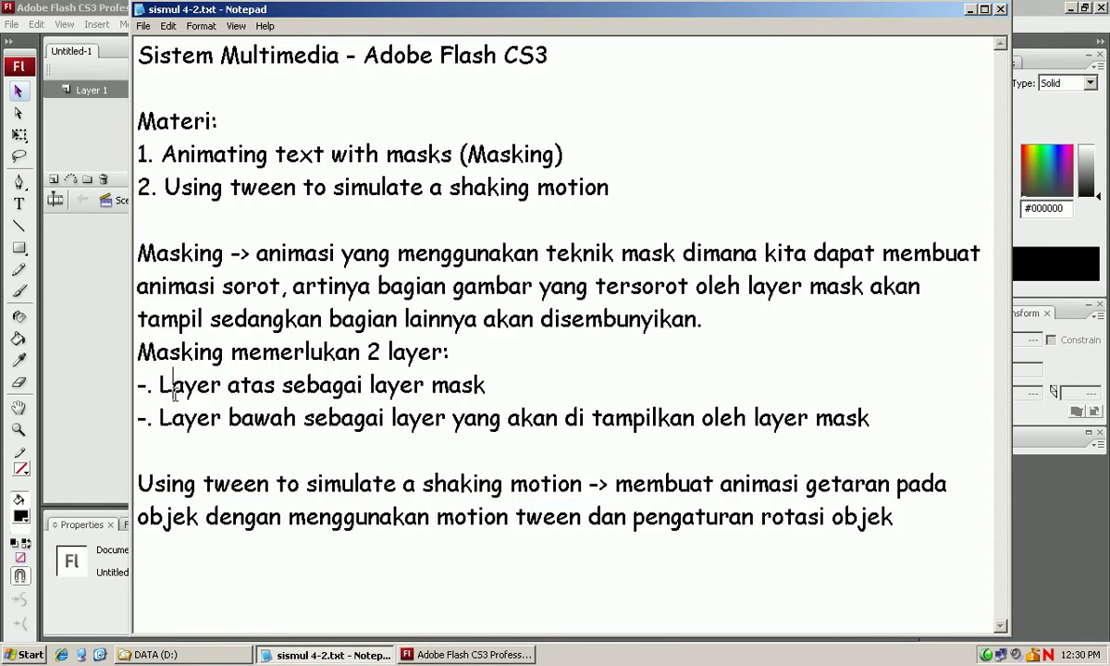
left_click(196, 384)
left_click_drag(283, 384, 177, 385)
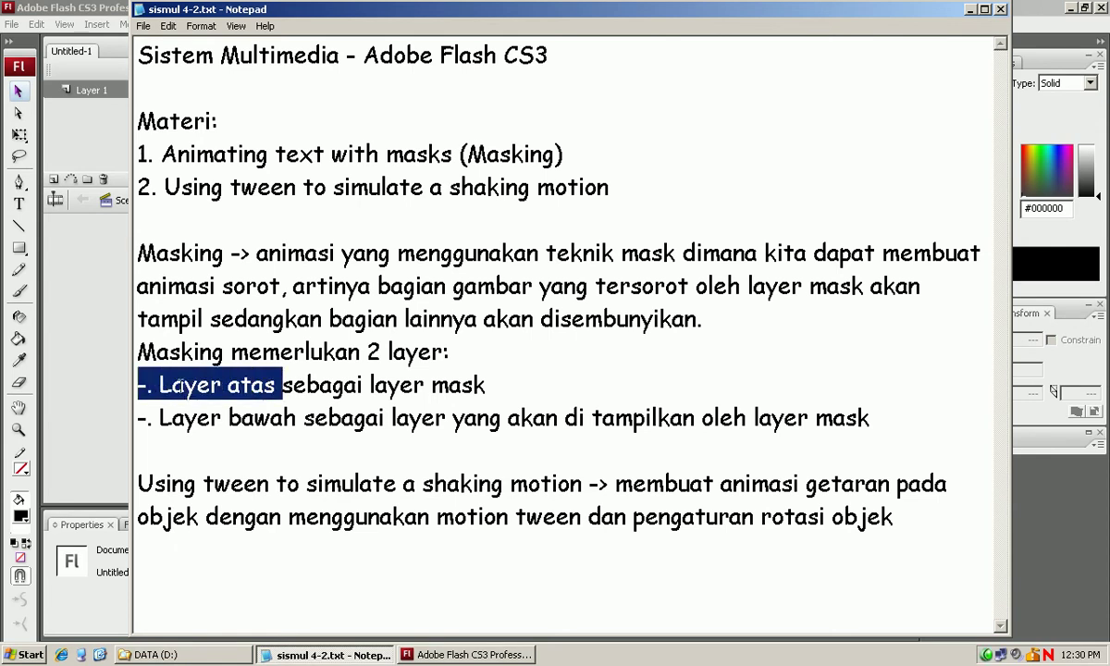
left_click_drag(497, 387, 366, 388)
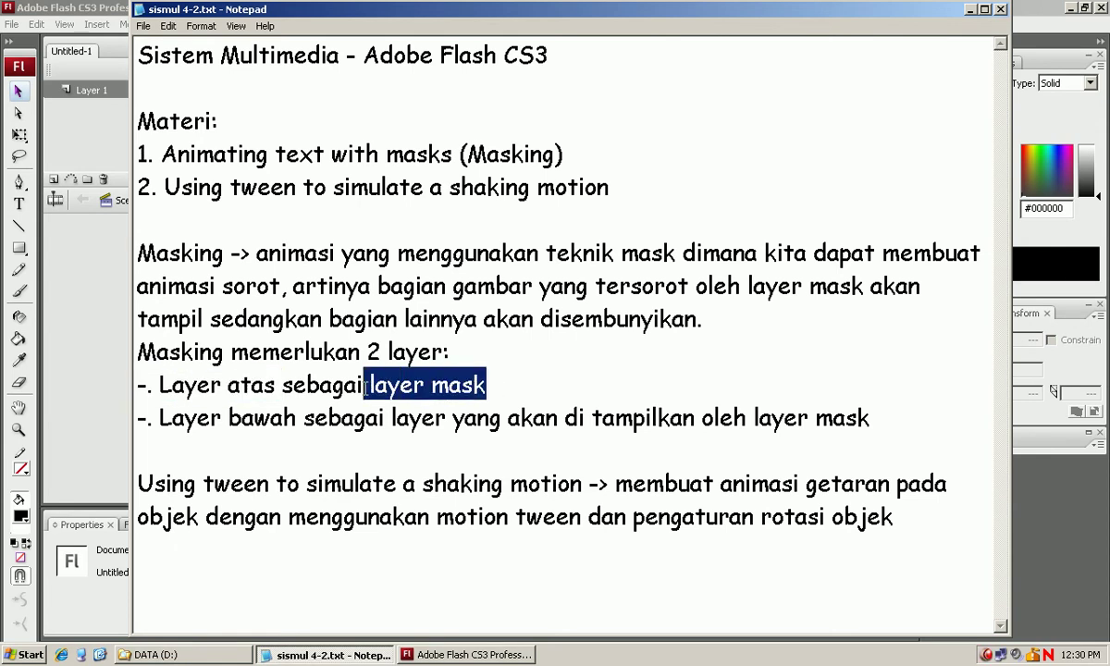
left_click(84, 388)
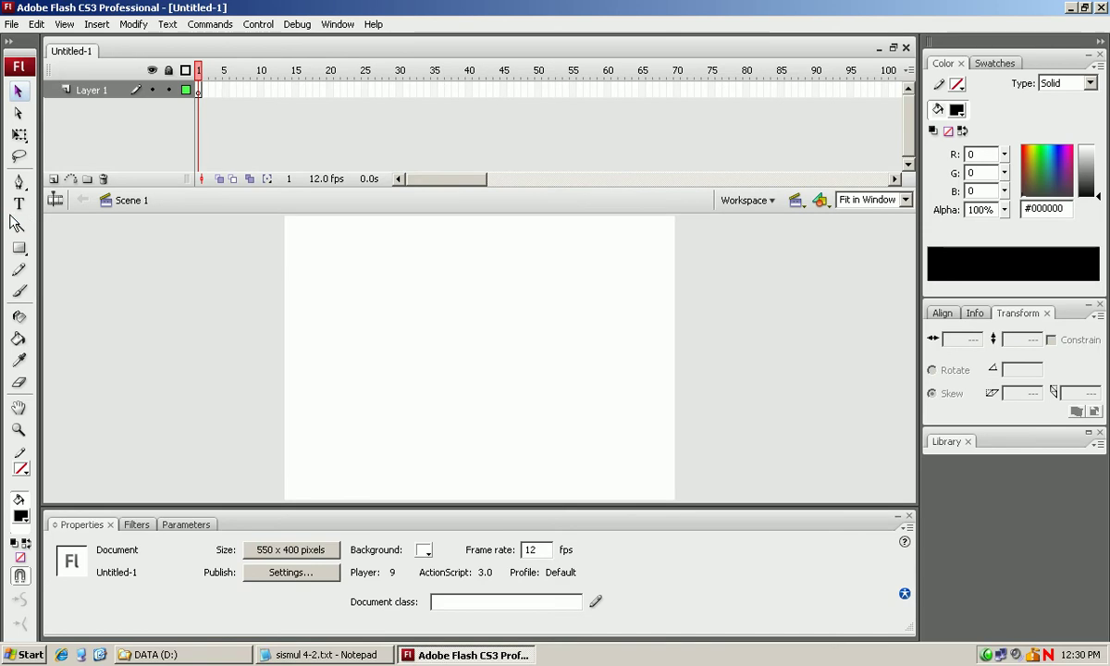
- Add the static text "Binus" in the upper middle of the stage
left_click(18, 205)
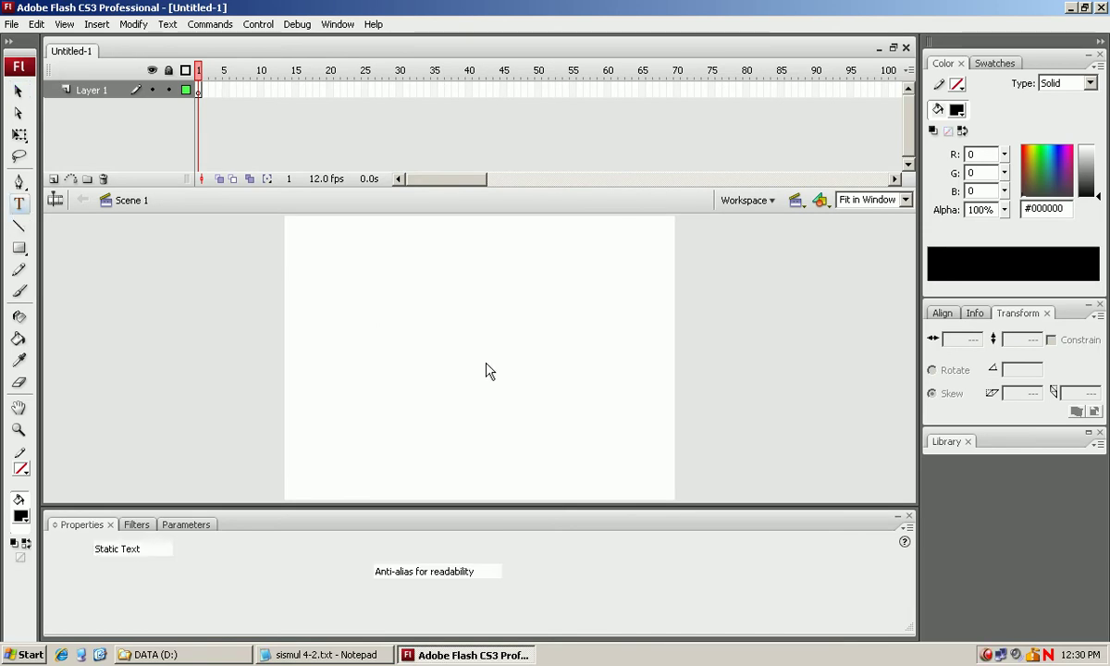
left_click(425, 317)
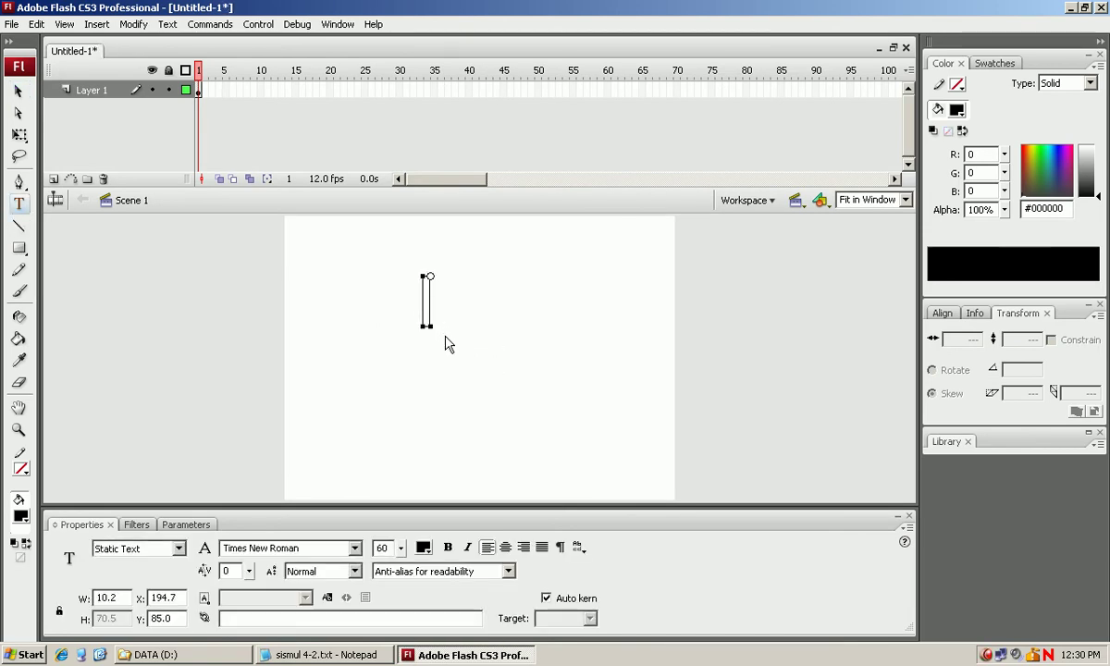
type("Binus")
left_click(262, 322)
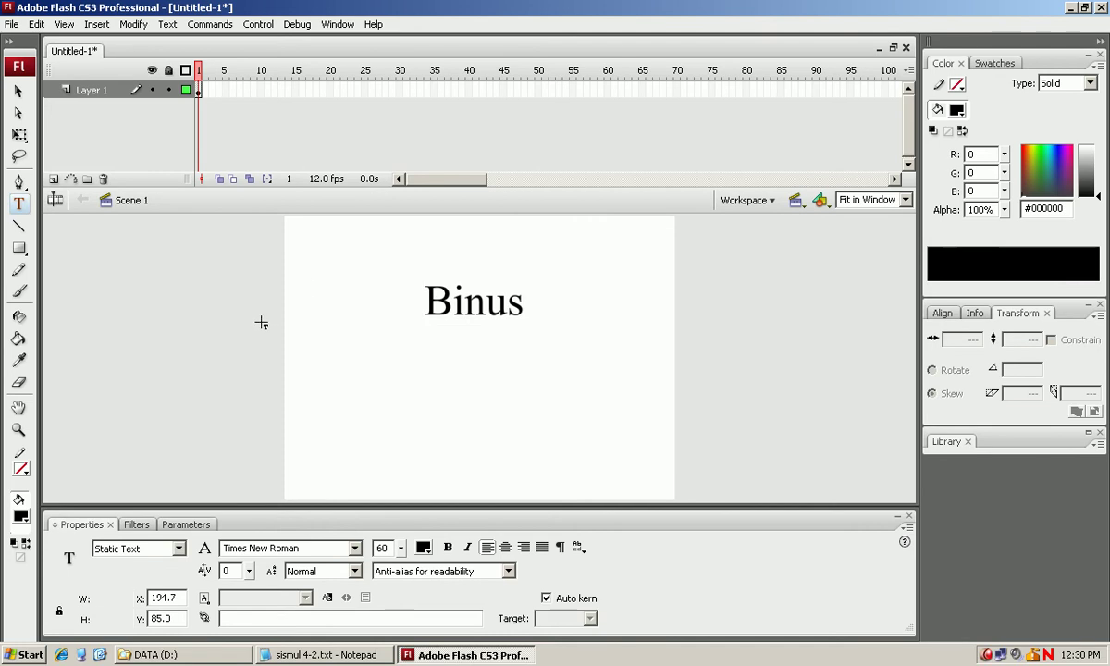
- Rename the text's layer as "binus" and switch back to the Selection tool
left_click(90, 96)
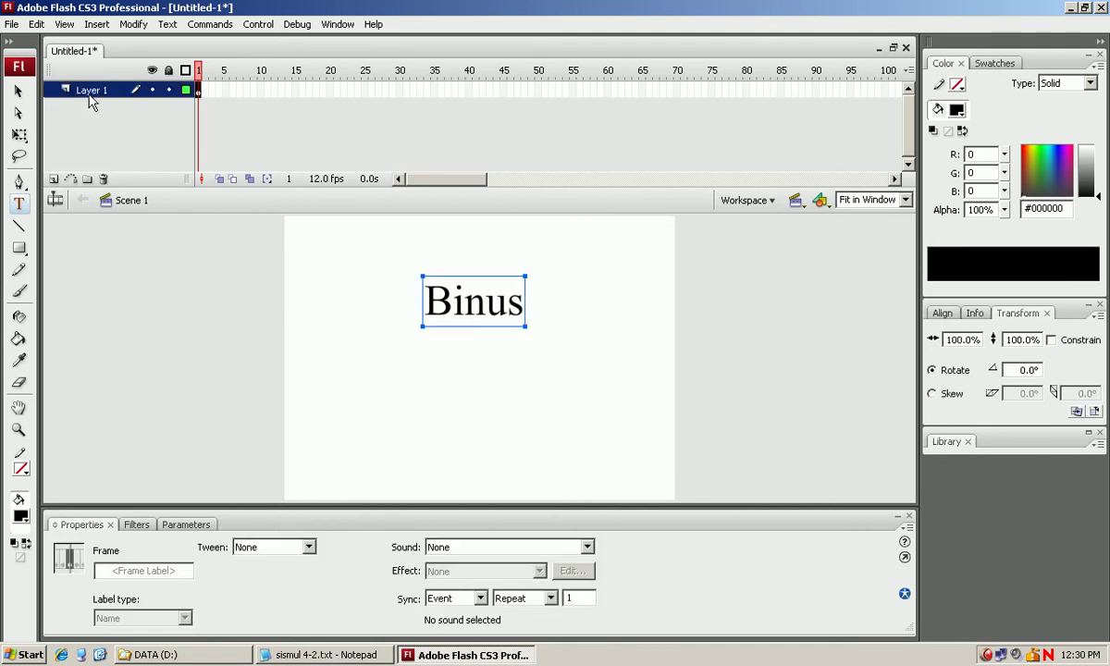
double_click(89, 96)
type("binus")
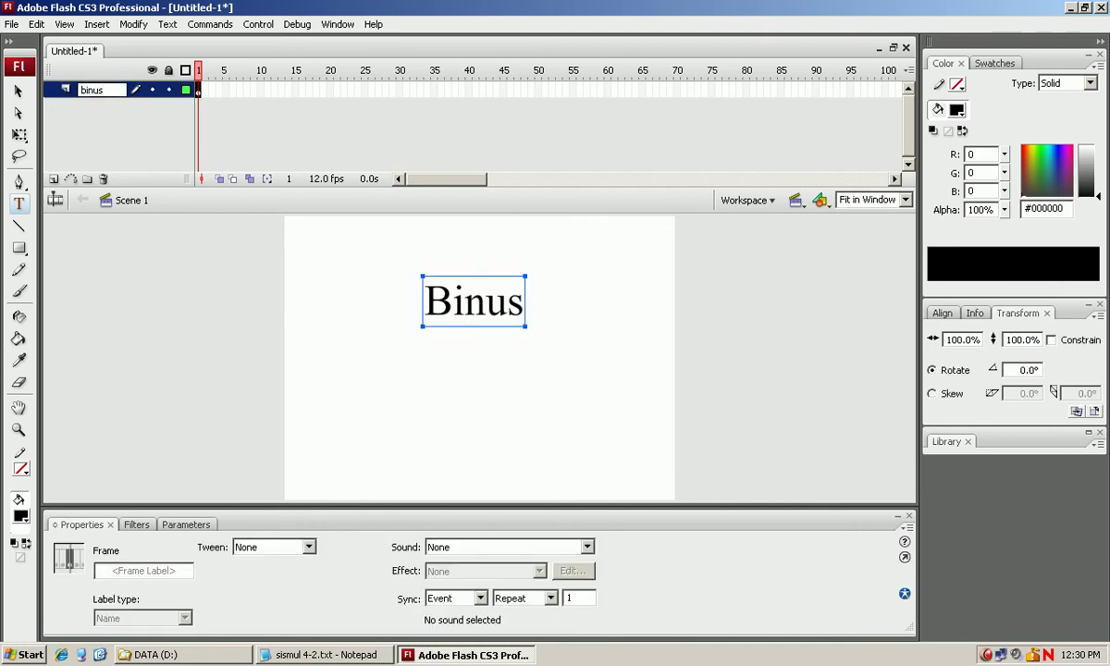
left_click(186, 262)
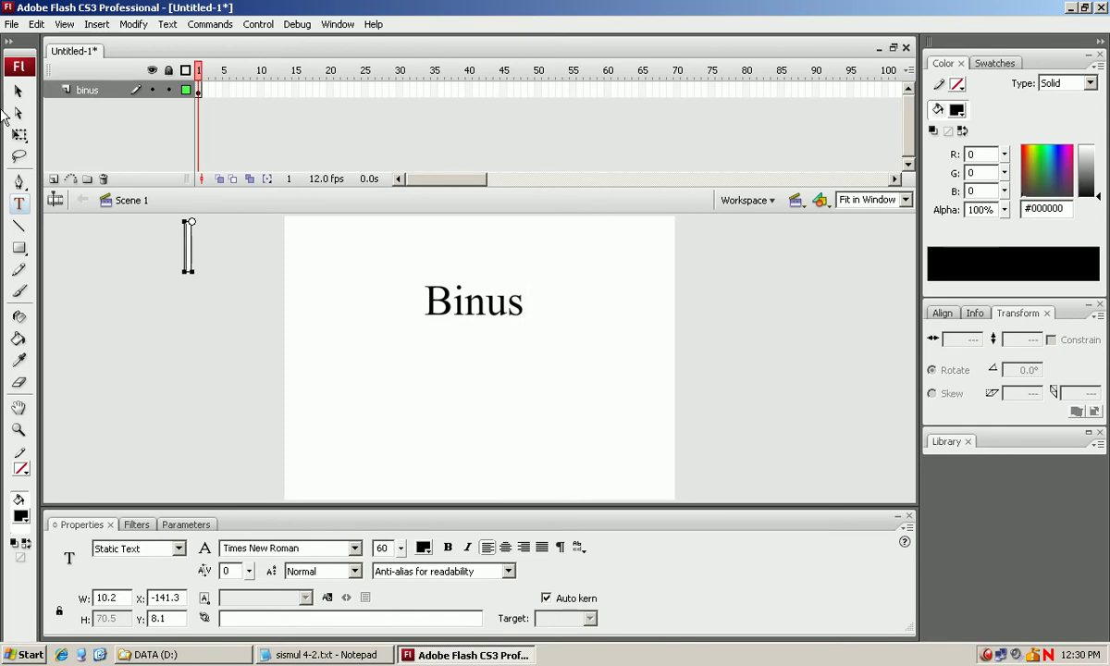
left_click(18, 92)
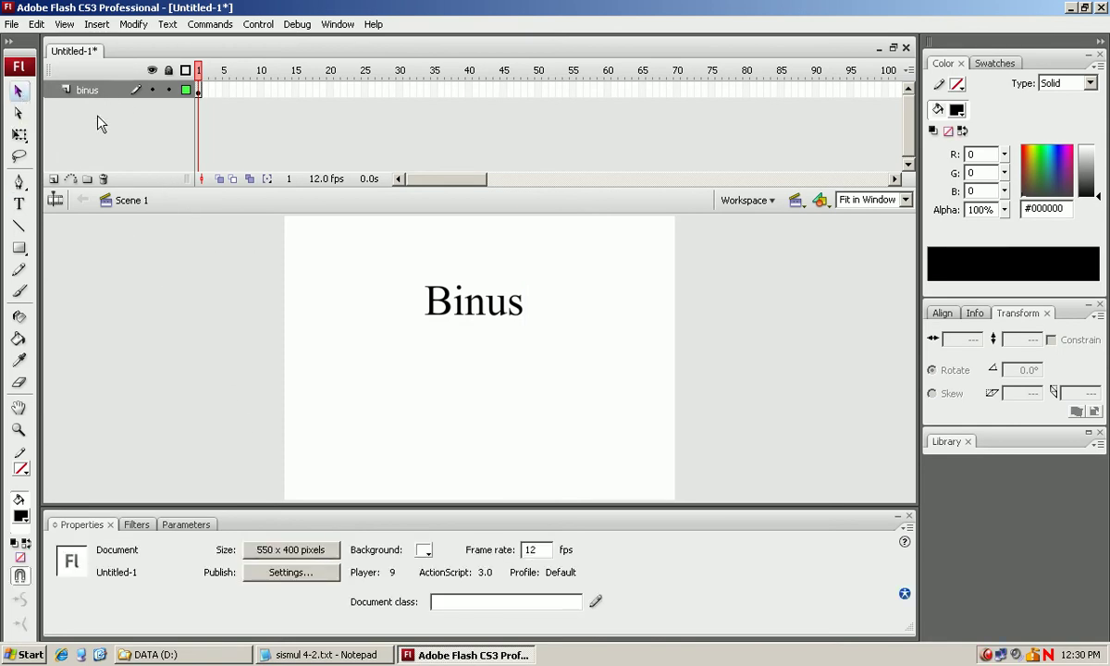
- Add a new layer, check the layer order in the Notepad notes, and move the new layer below binus
left_click(53, 178)
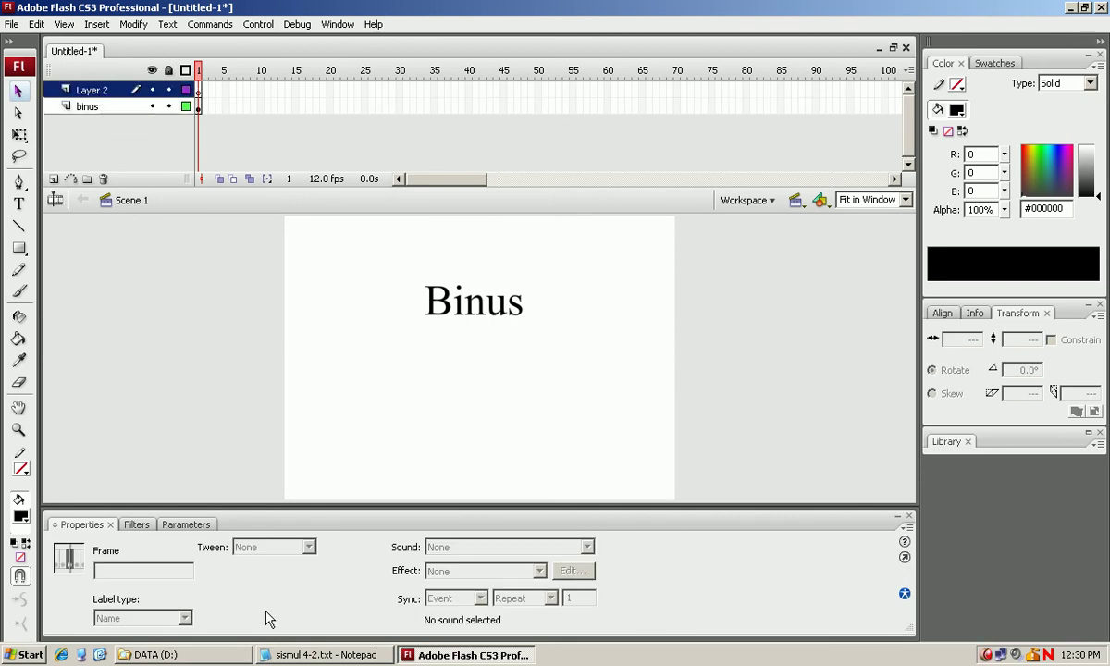
left_click(319, 654)
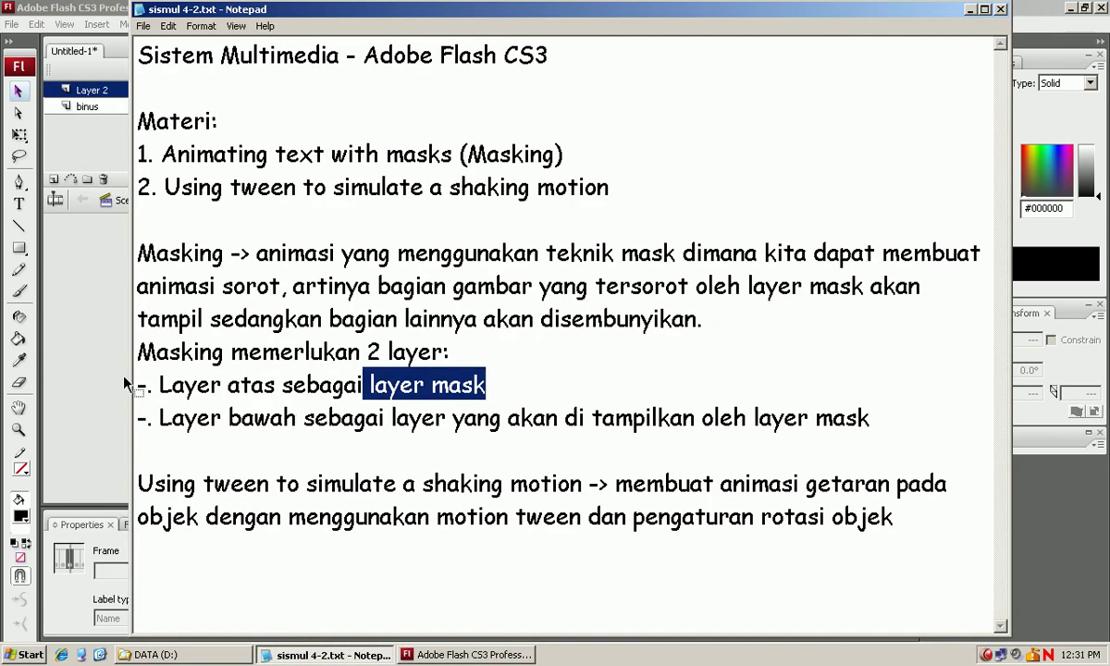
left_click(94, 315)
left_click_drag(102, 96, 98, 116)
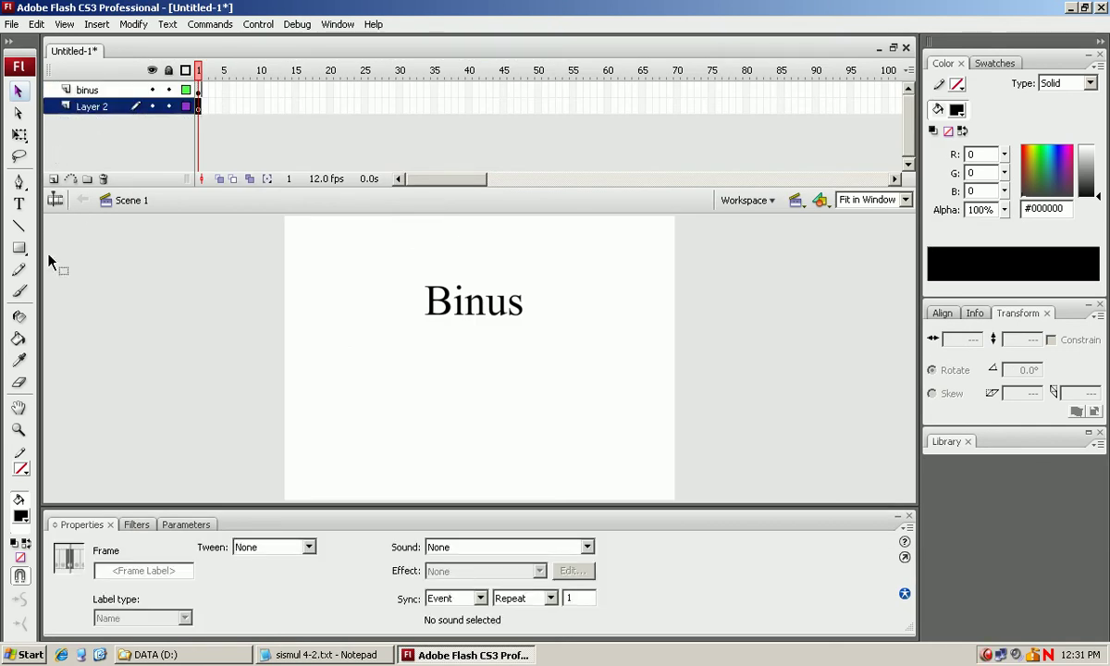
- Draw a black borderless rectangle about 611 by 86 px behind the Binus text, starting at the stage's edge
left_click(18, 248)
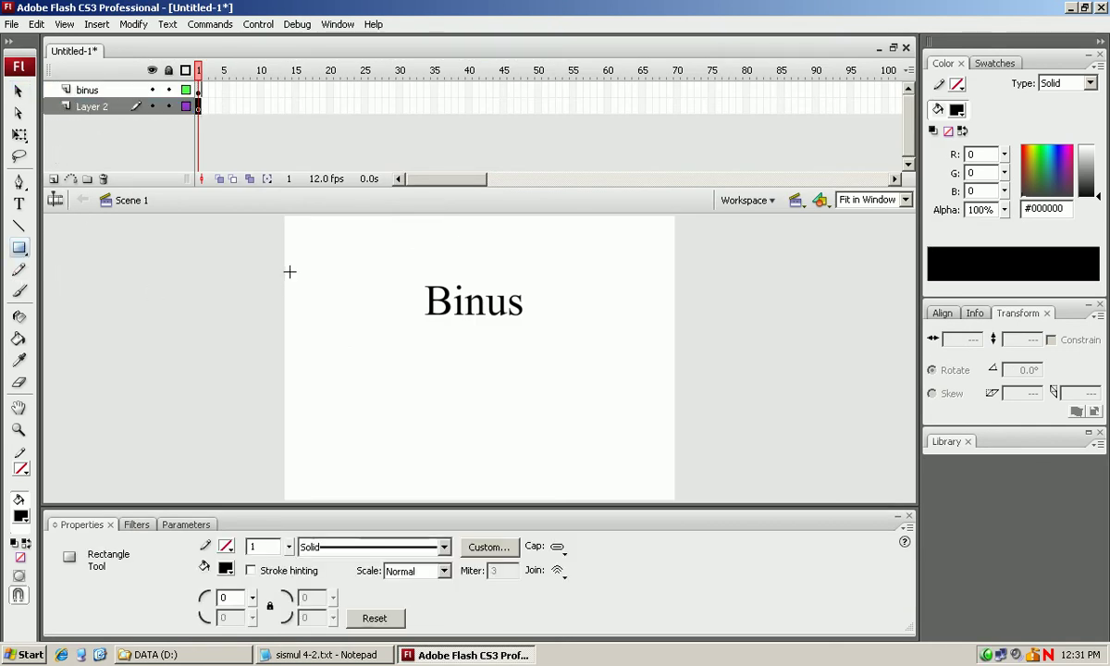
left_click_drag(284, 268, 717, 327)
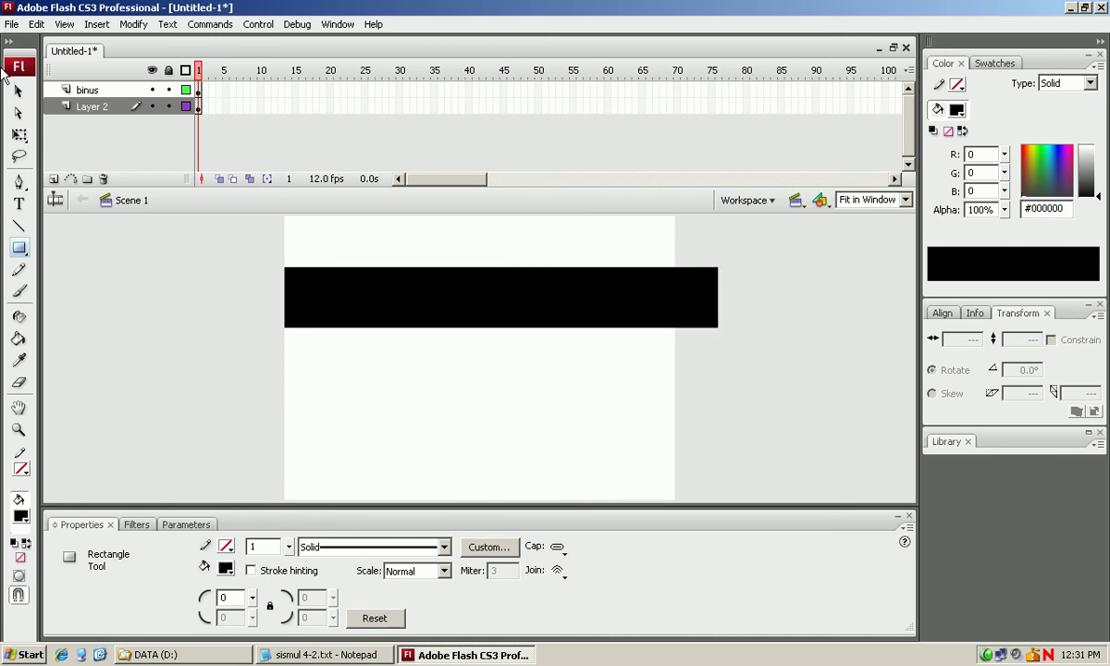
left_click(18, 91)
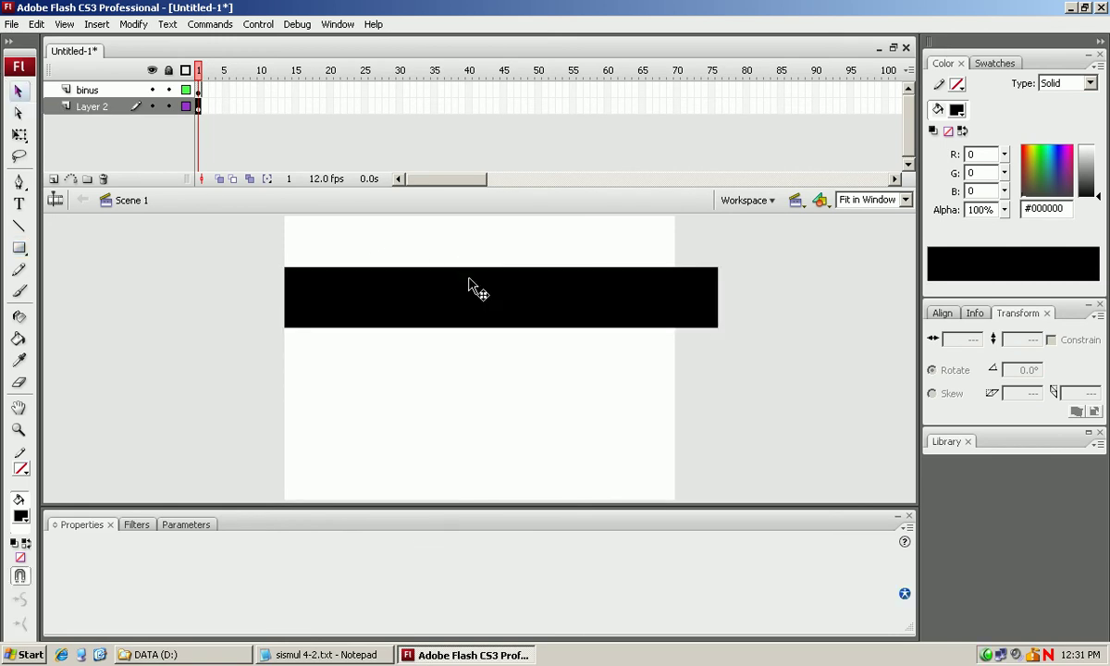
- Fill the rectangle with a black linear gradient that has a narrow white highlight band at its middle
left_click(469, 280)
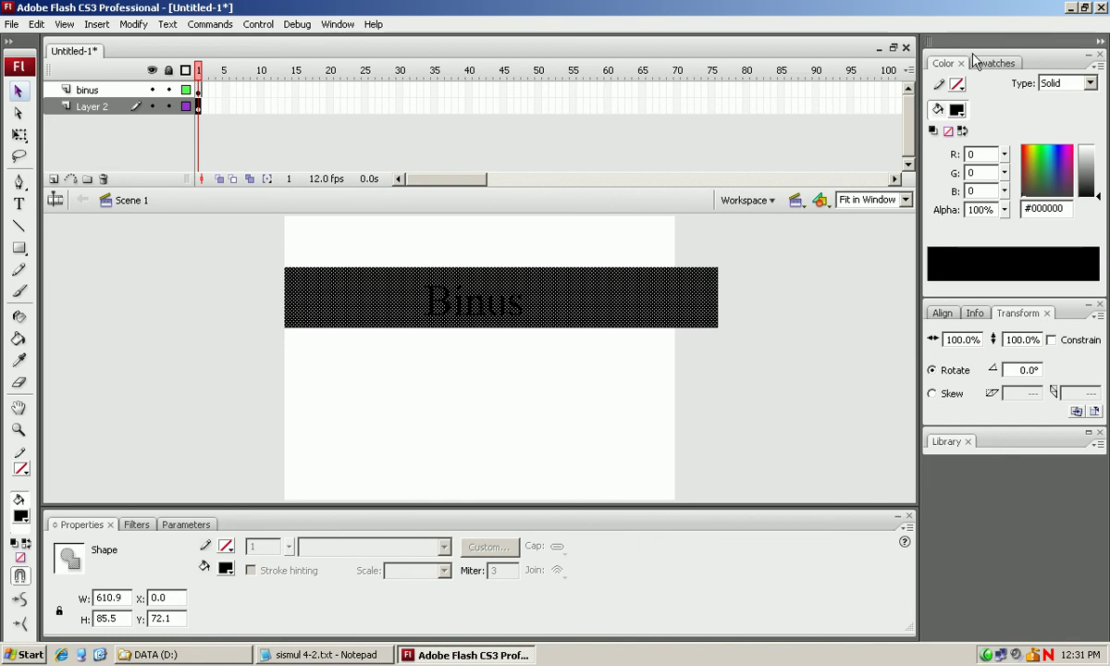
left_click(1089, 84)
left_click(1054, 121)
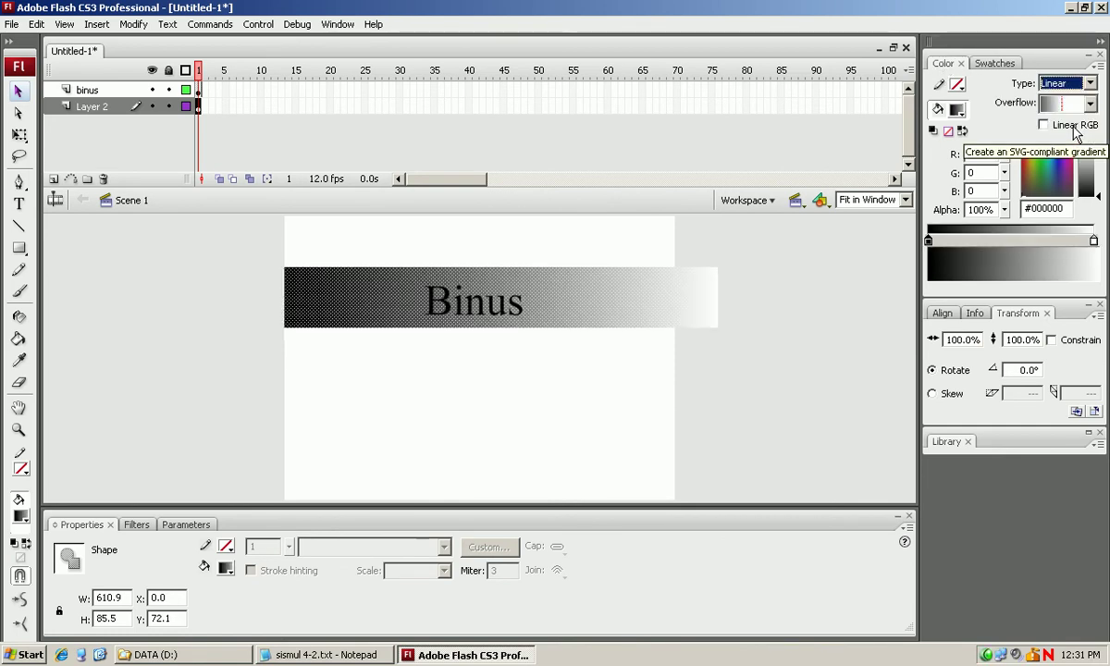
left_click(1094, 240)
left_click_drag(1096, 242, 1014, 242)
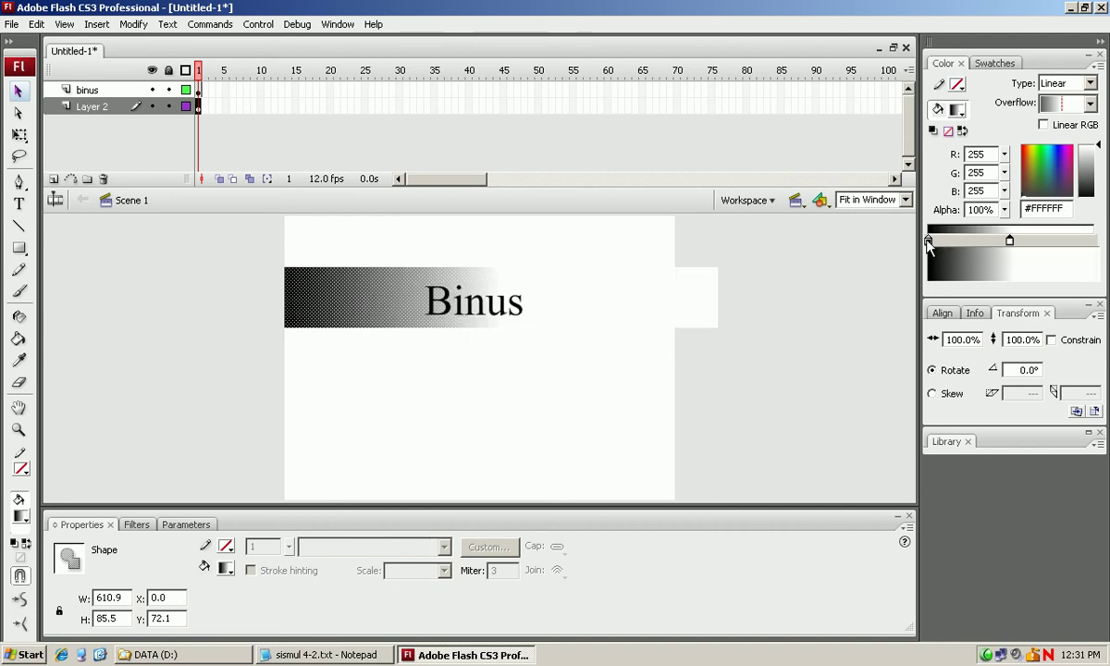
left_click_drag(929, 240, 999, 241)
left_click(1017, 242)
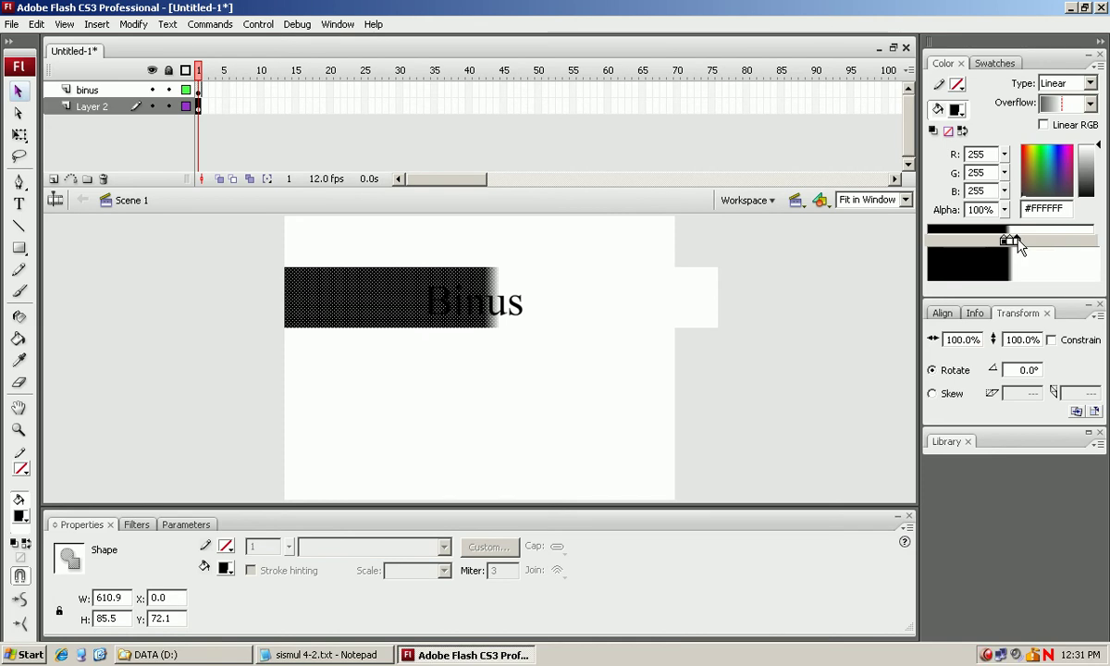
left_click(1016, 242)
left_click(818, 261)
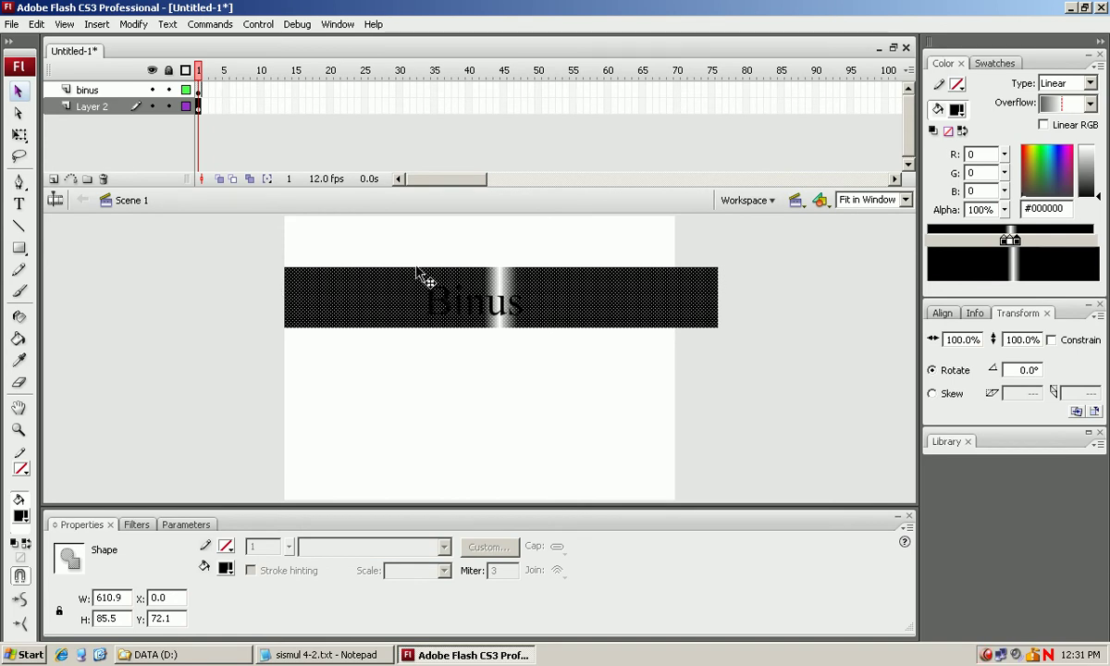
- Skew the gradient rectangle horizontally by about 37° with the Free Transform tool so its highlight band slants
left_click(19, 134)
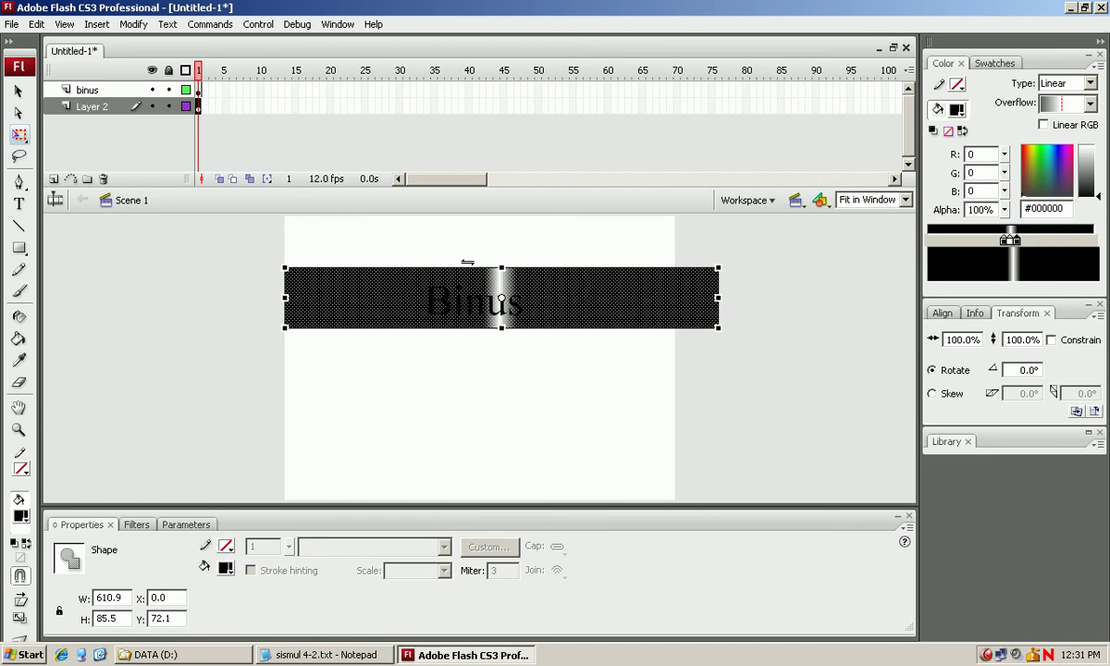
left_click_drag(468, 263, 515, 265)
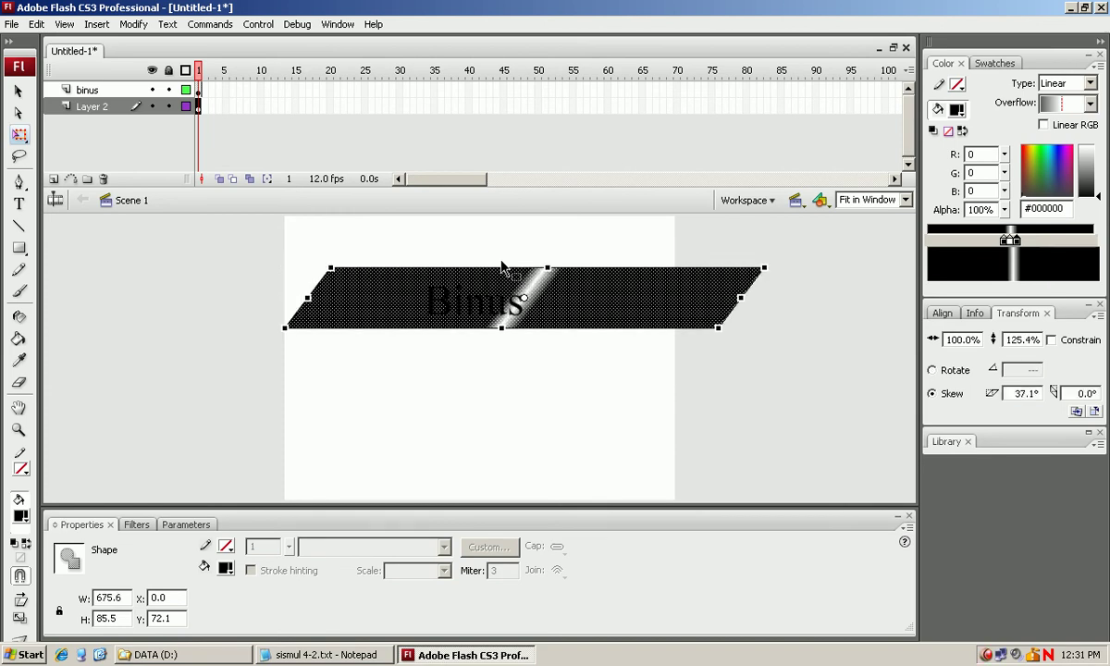
left_click(18, 90)
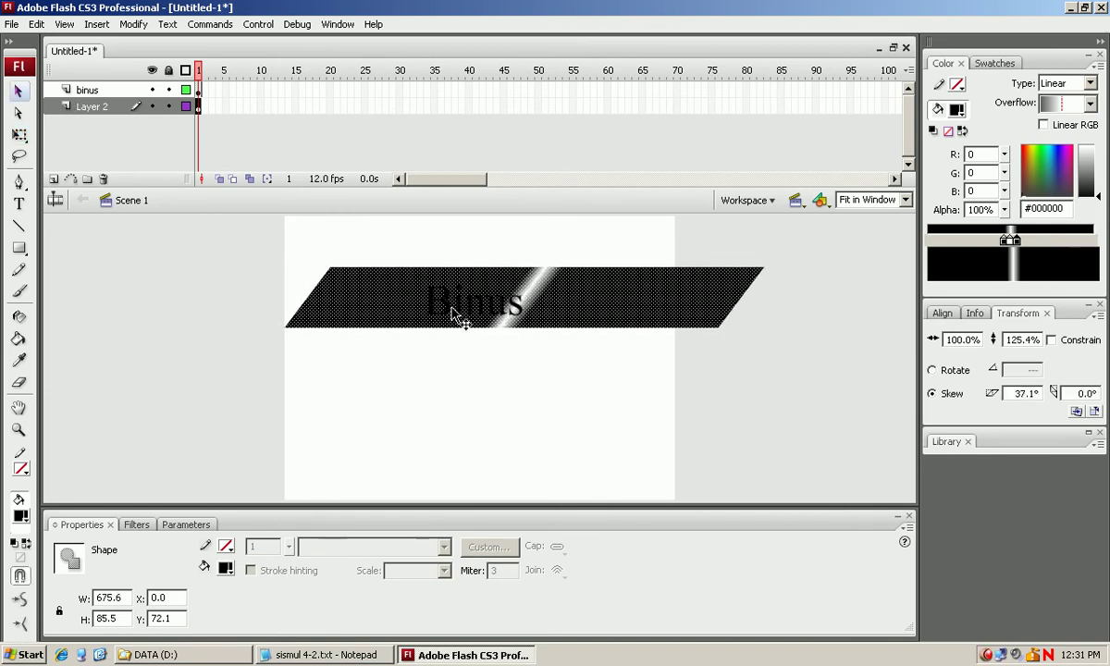
- Rename the gradient rectangle's layer as "kotak"
double_click(83, 106)
type("kota")
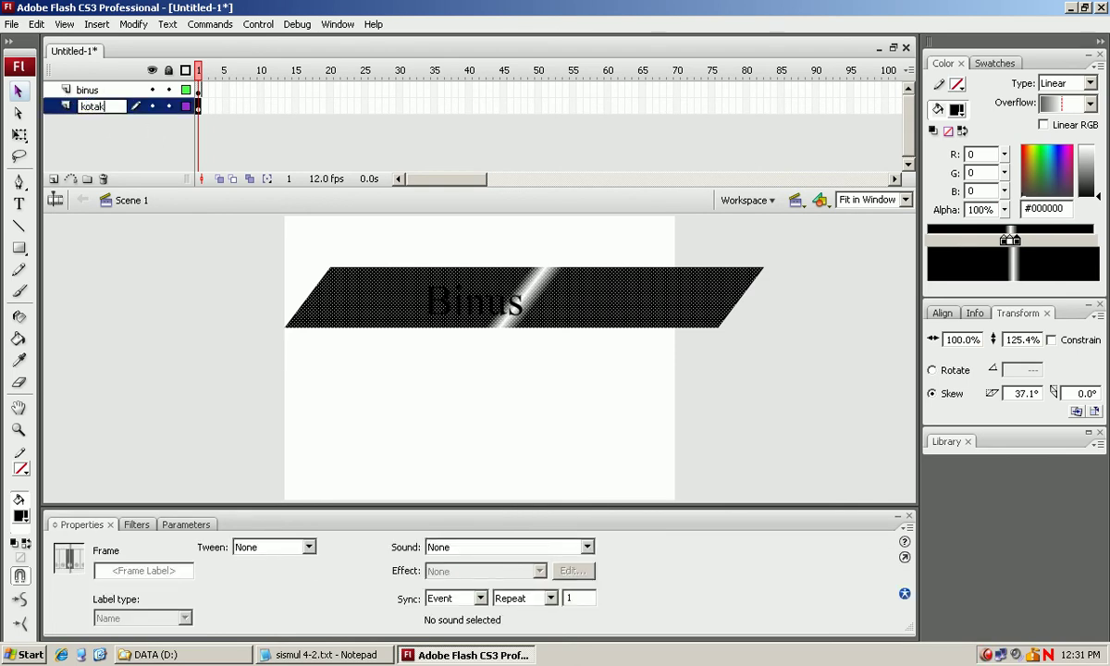
type("k")
left_click(99, 138)
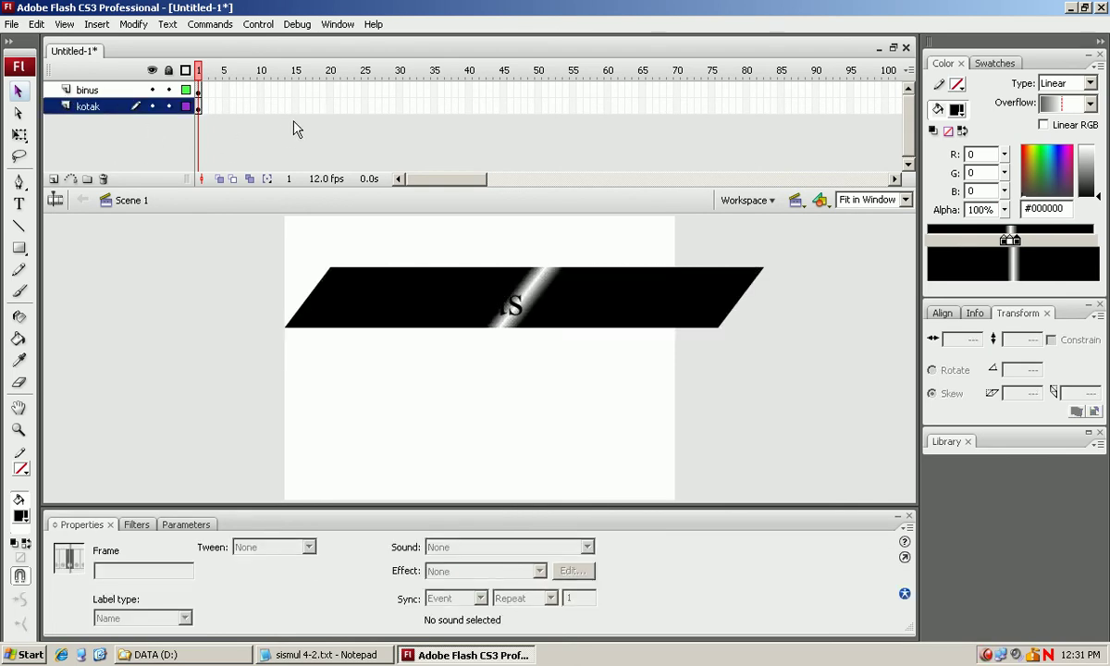
- Insert keyframes at frame 15 on both the binus and kotak layers
left_click(296, 90)
right_click(296, 89)
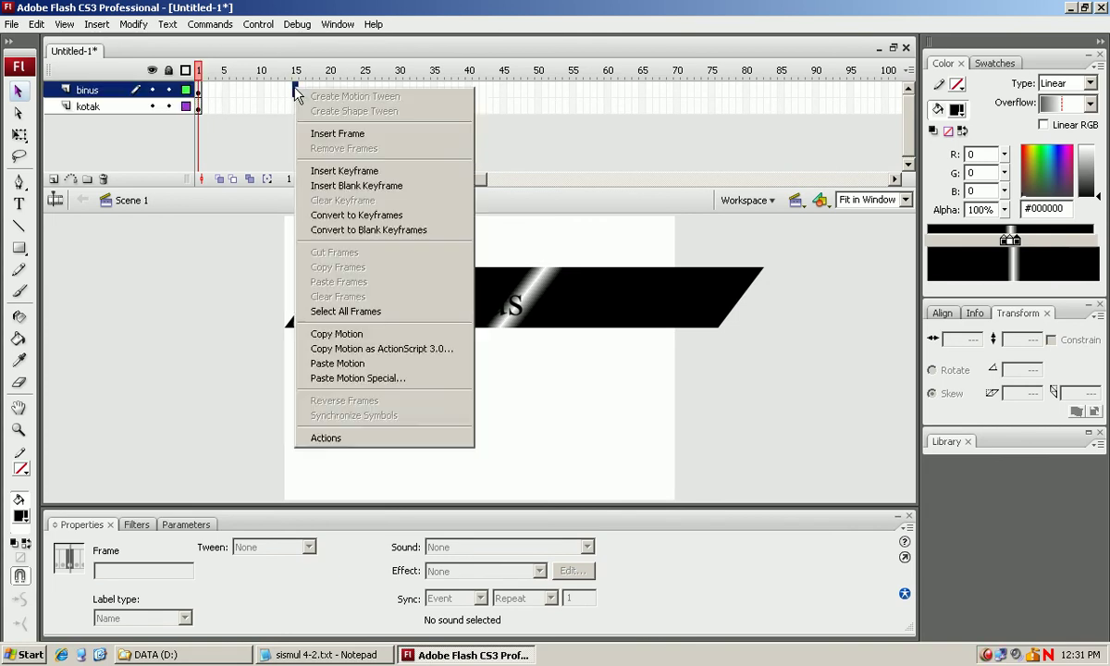
left_click(344, 170)
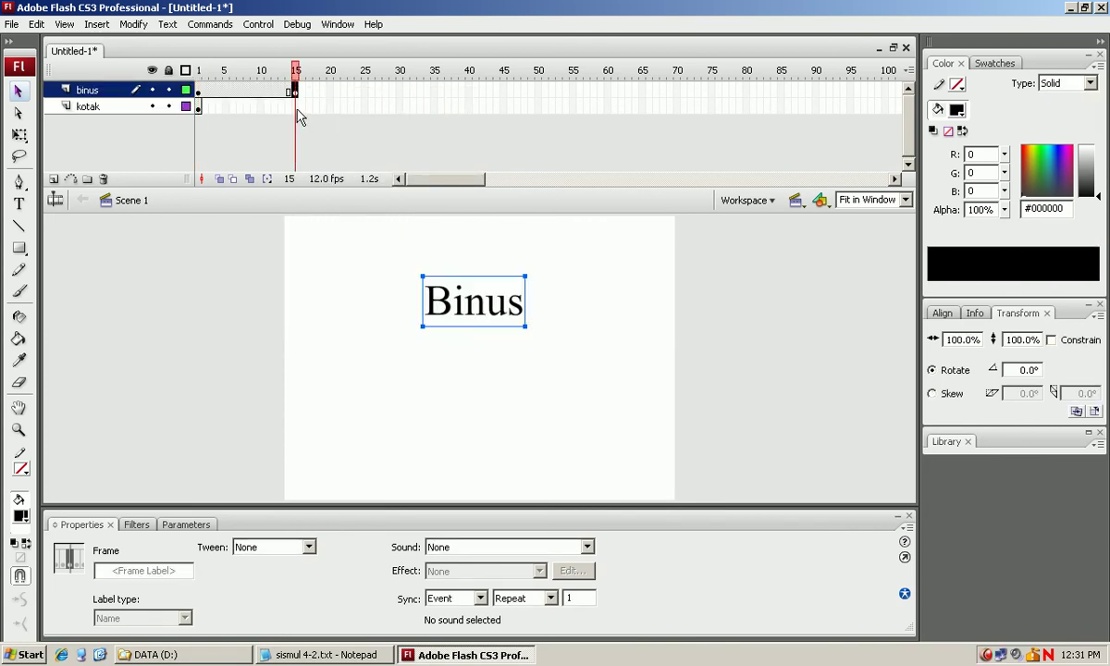
left_click(296, 107)
right_click(296, 107)
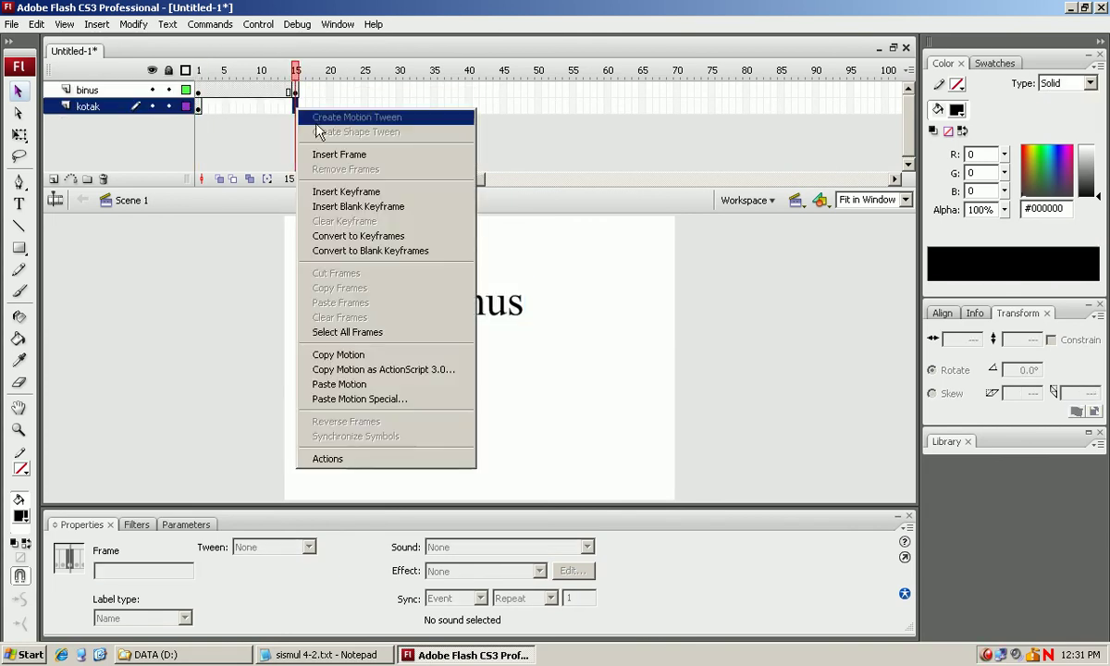
left_click(351, 187)
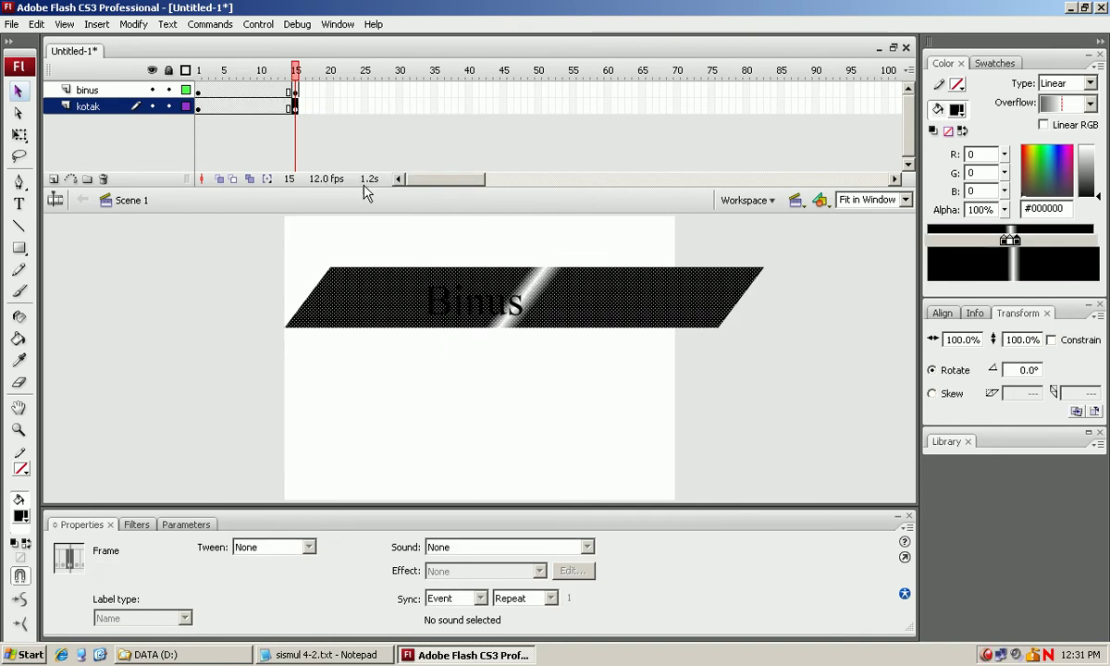
- Move the kotak gradient rectangle horizontally to X about -169 px on frame 1 and X about 45 px on frame 15
left_click(232, 106)
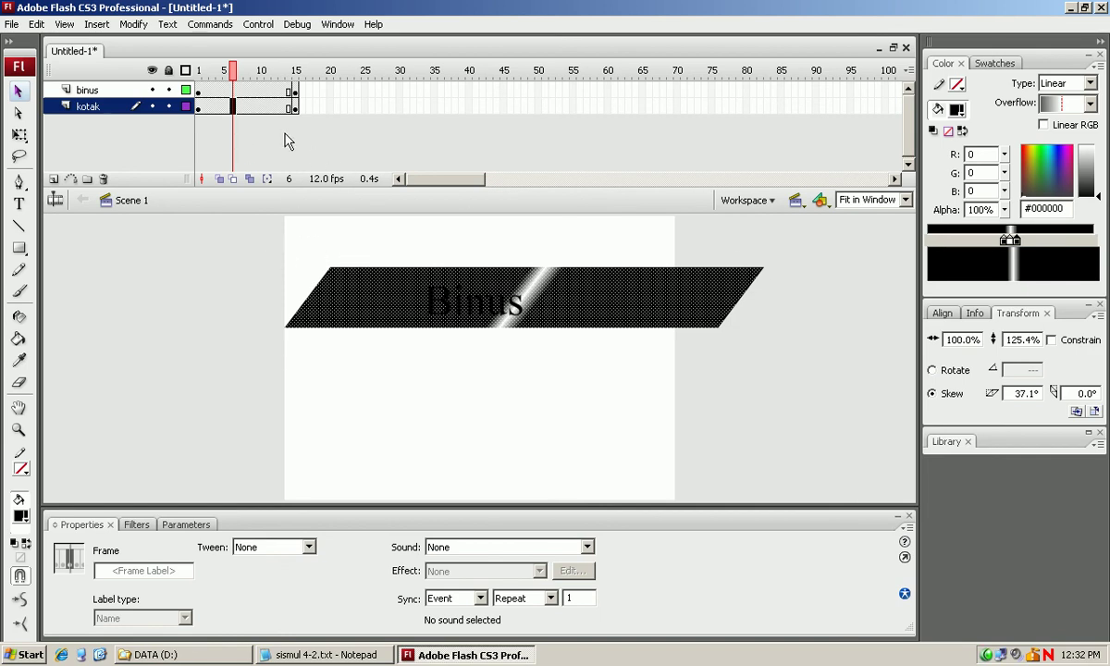
left_click(199, 108)
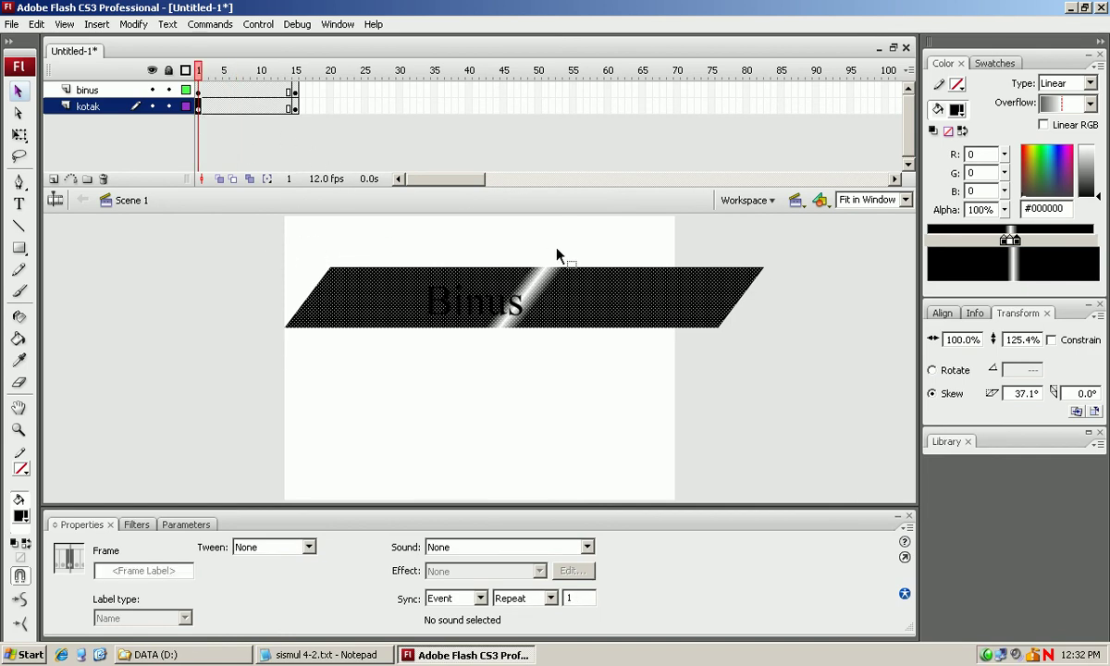
left_click_drag(570, 278, 477, 280)
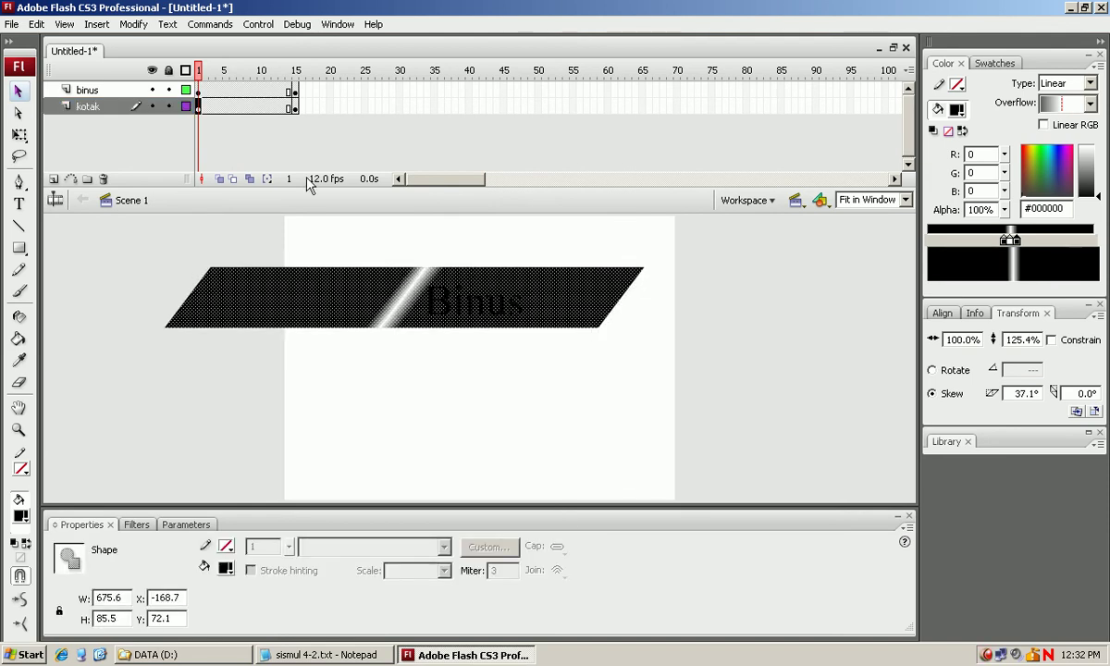
left_click(298, 109)
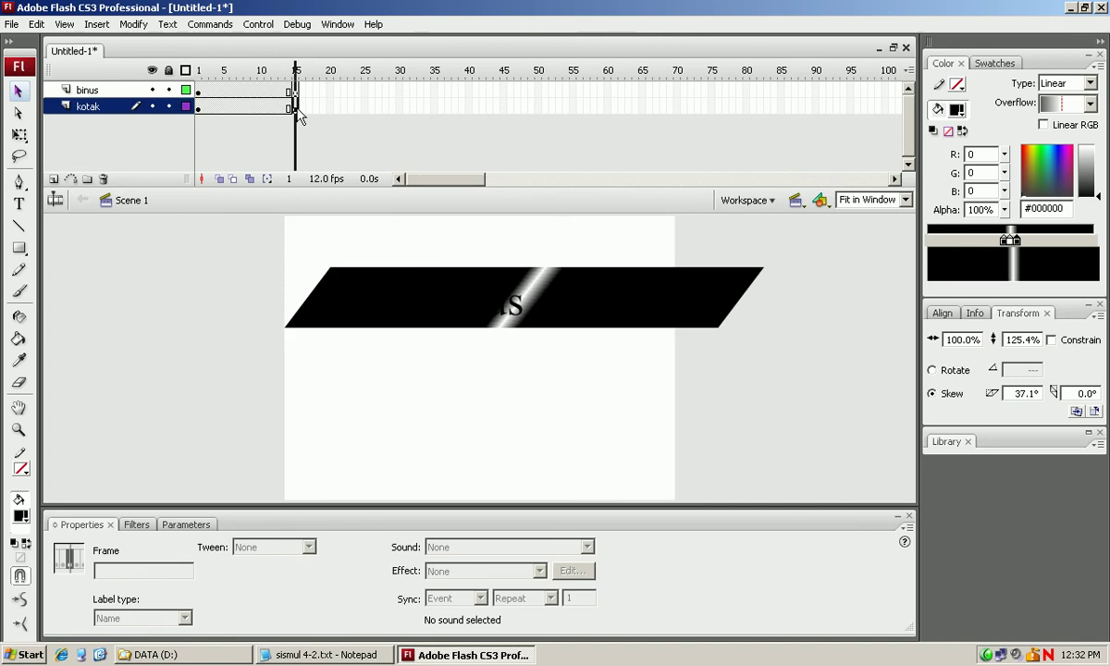
left_click(465, 277)
left_click_drag(465, 278, 498, 278)
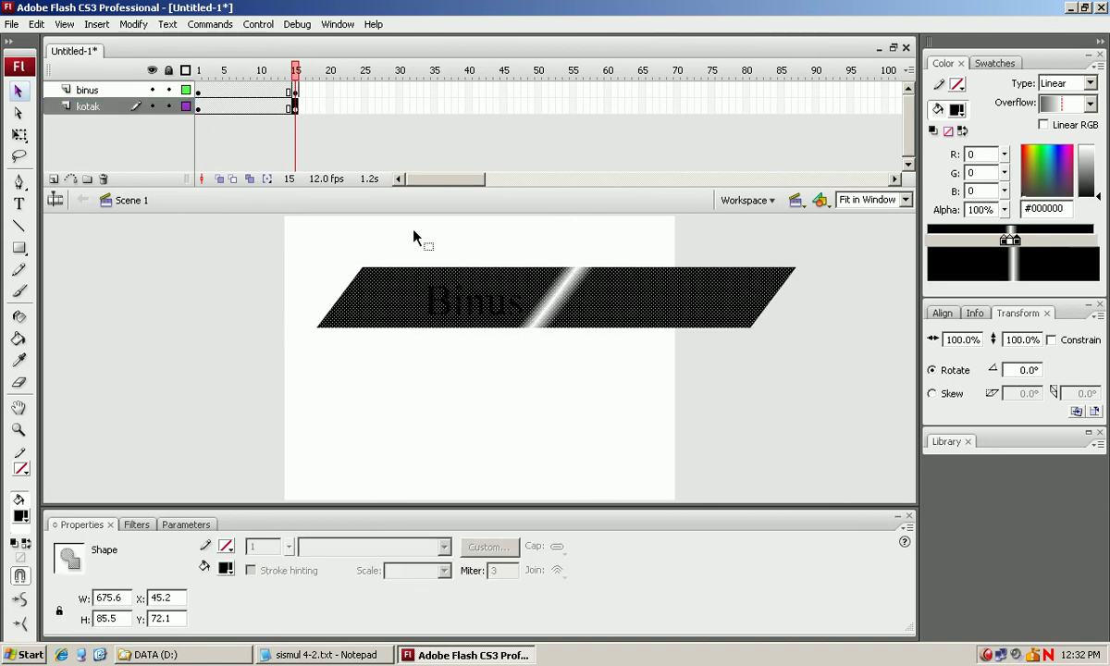
- Create a motion tween on the kotak layer between frames 1 and 15 and return the playhead to frame 1
left_click(239, 107)
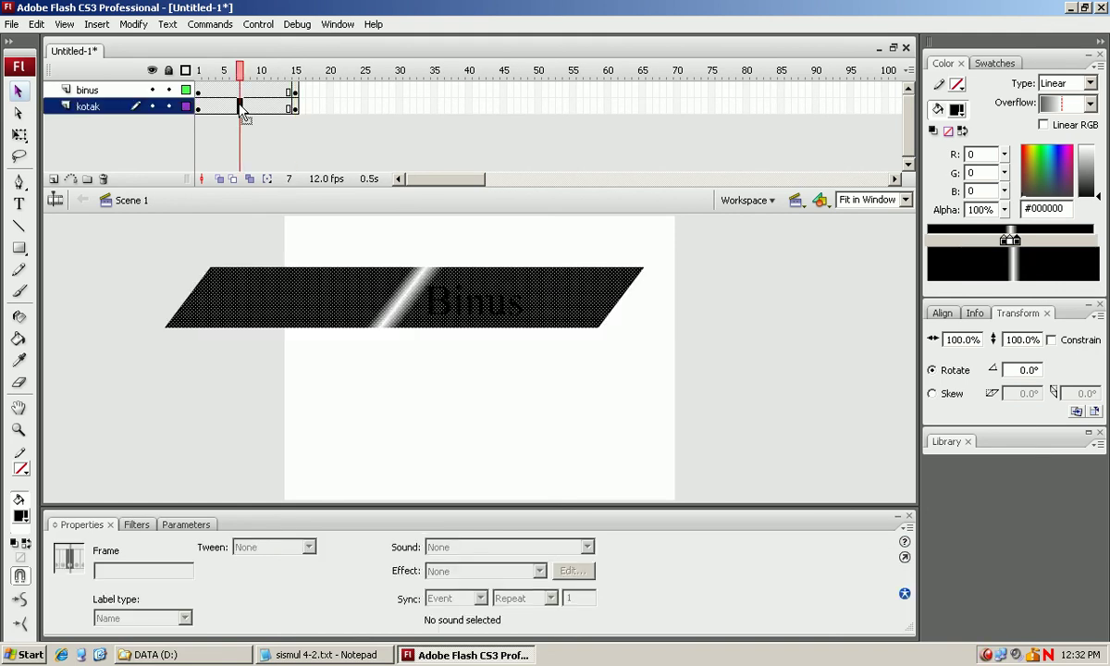
right_click(248, 108)
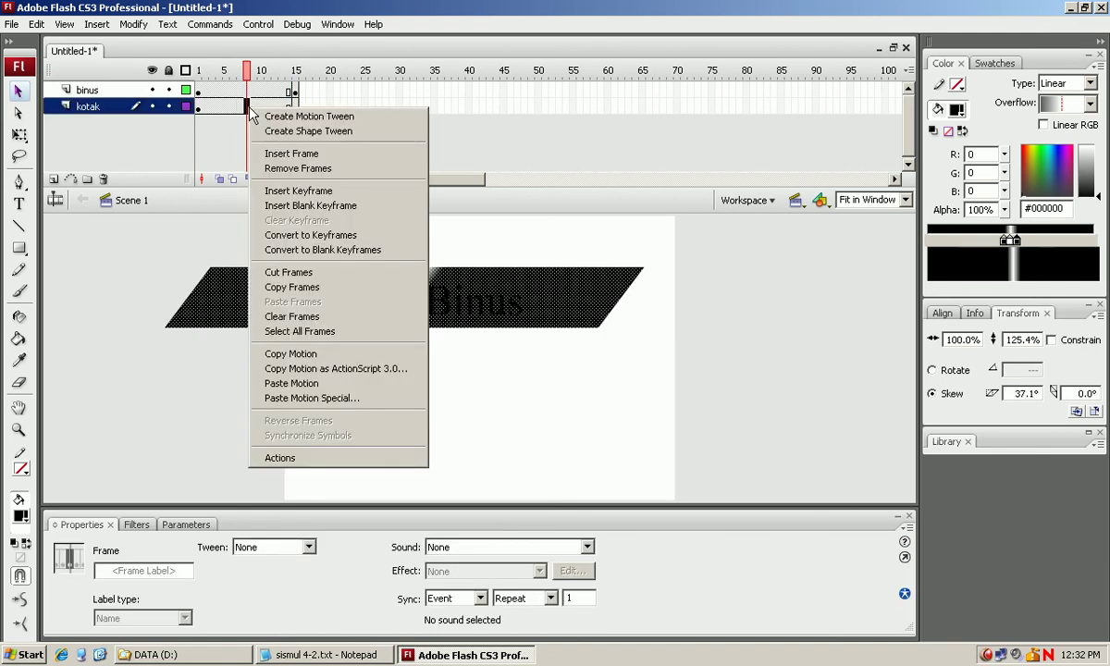
left_click(270, 117)
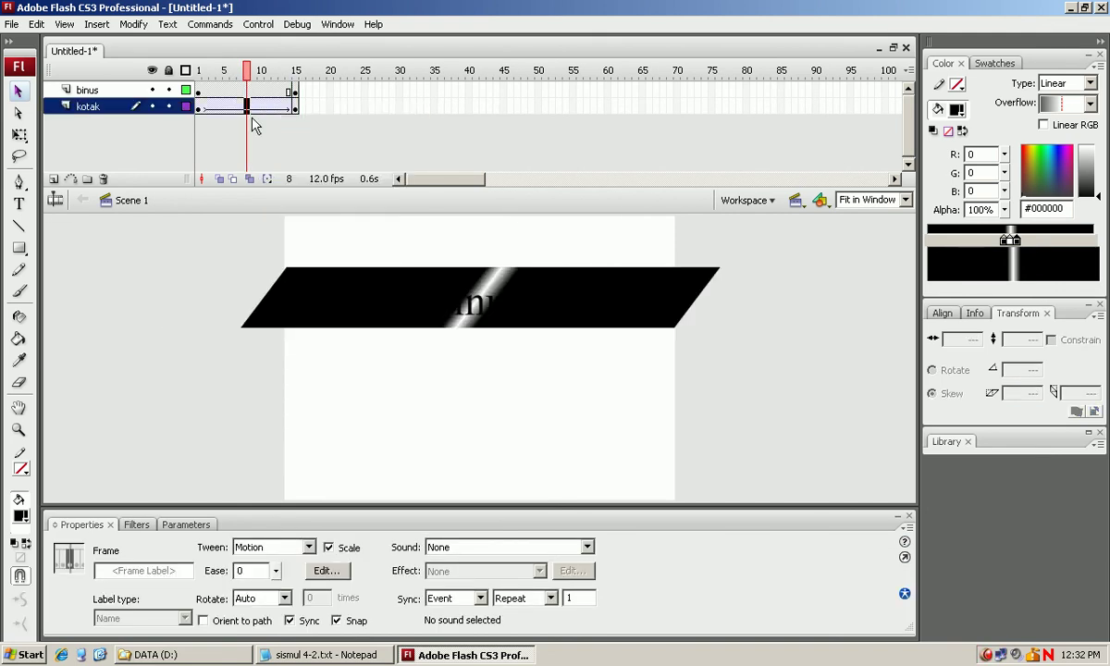
left_click(206, 73)
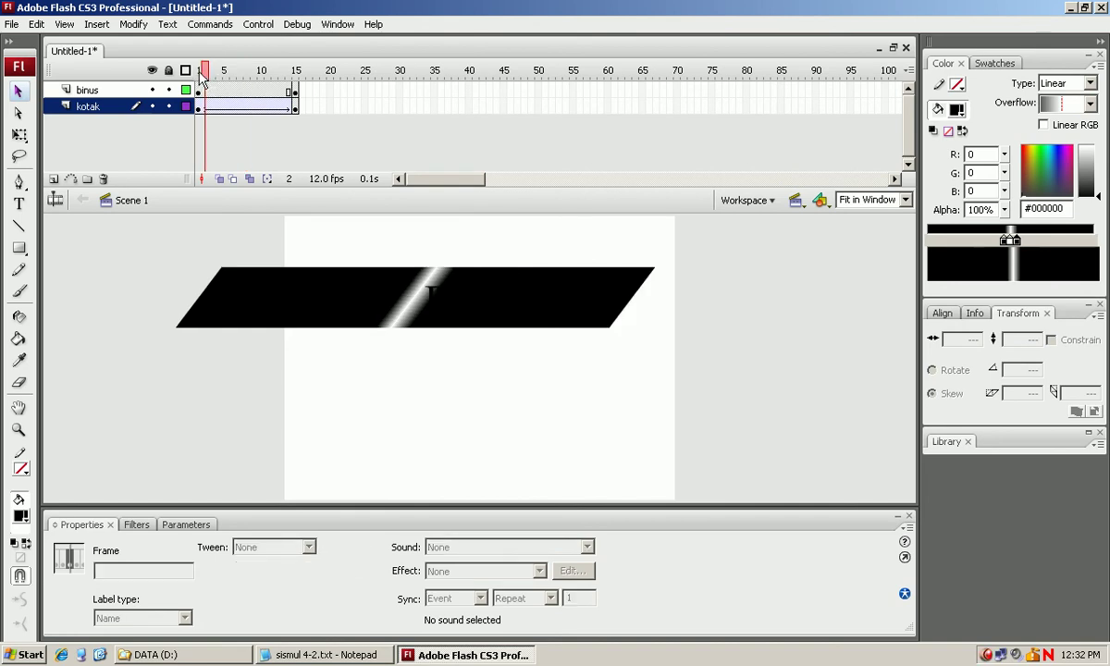
left_click(197, 73)
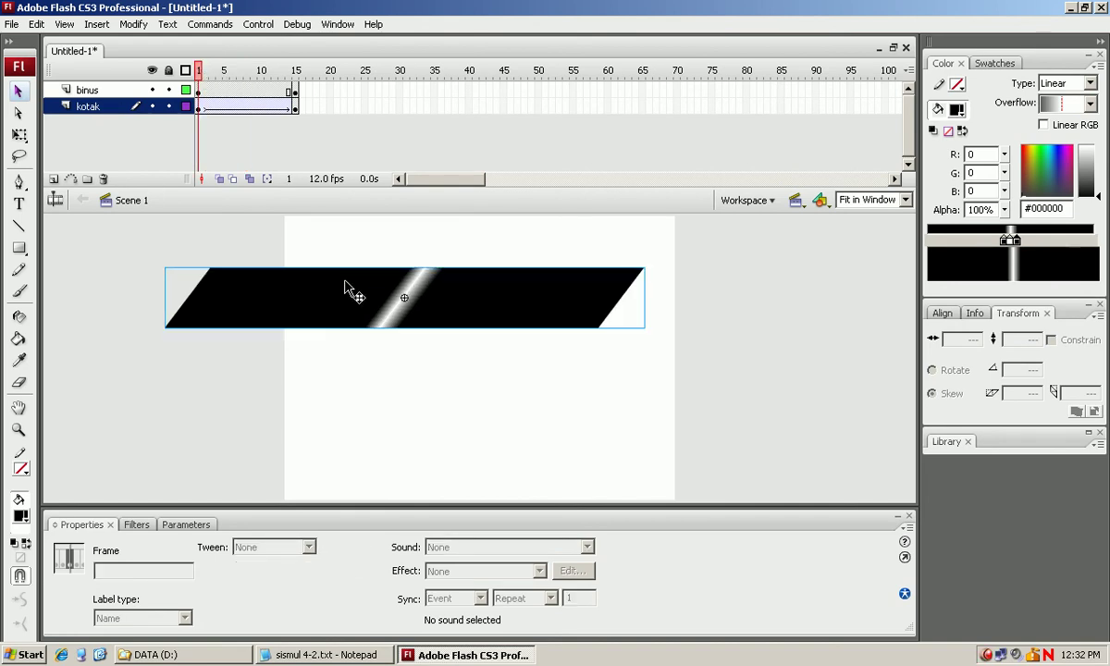
- Switch to the sismul 4-2.txt notes in Notepad, highlight "teknik mask" in the masking description, and return to Flash
left_click(331, 653)
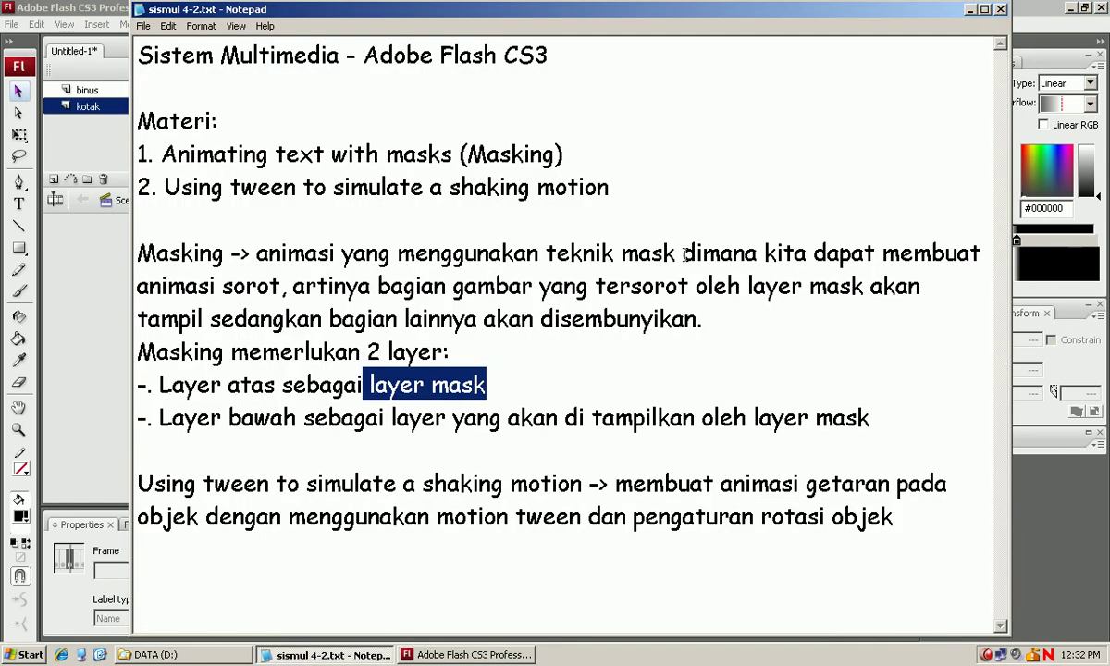
left_click_drag(685, 252, 542, 253)
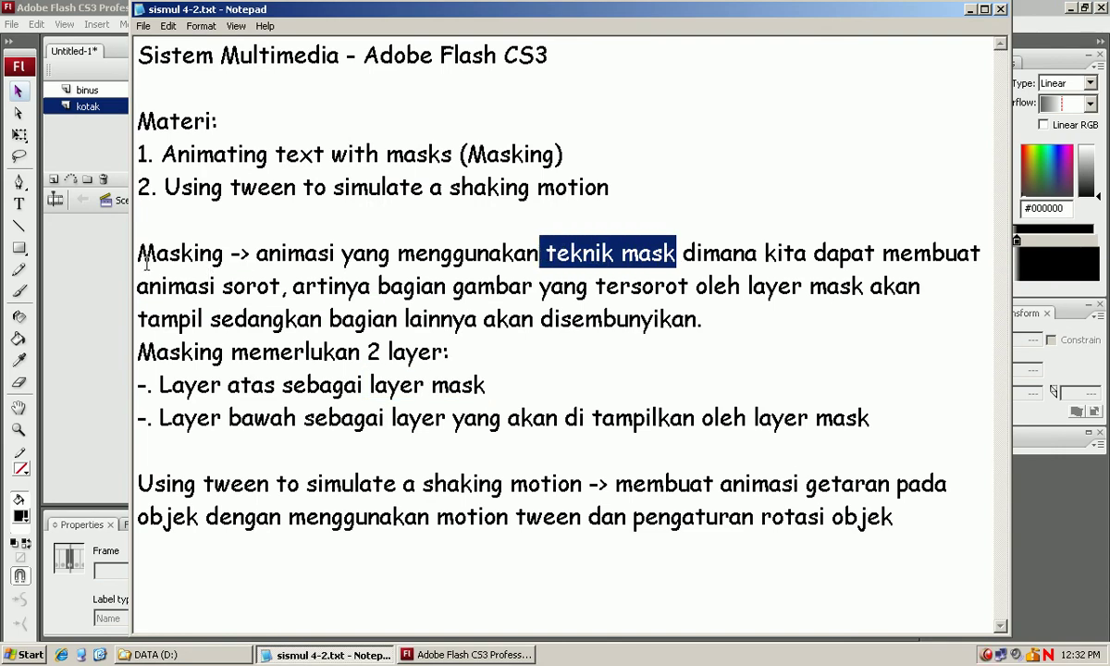
left_click(86, 259)
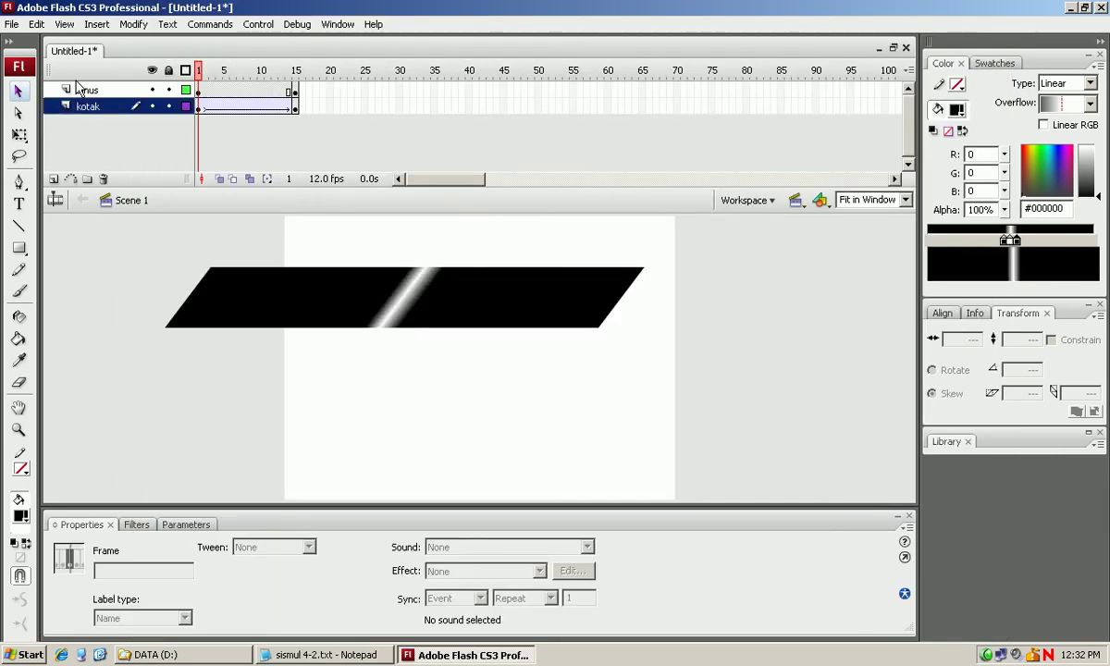
- Turn the binus layer into a mask for the kotak layer and play the animation
left_click(81, 93)
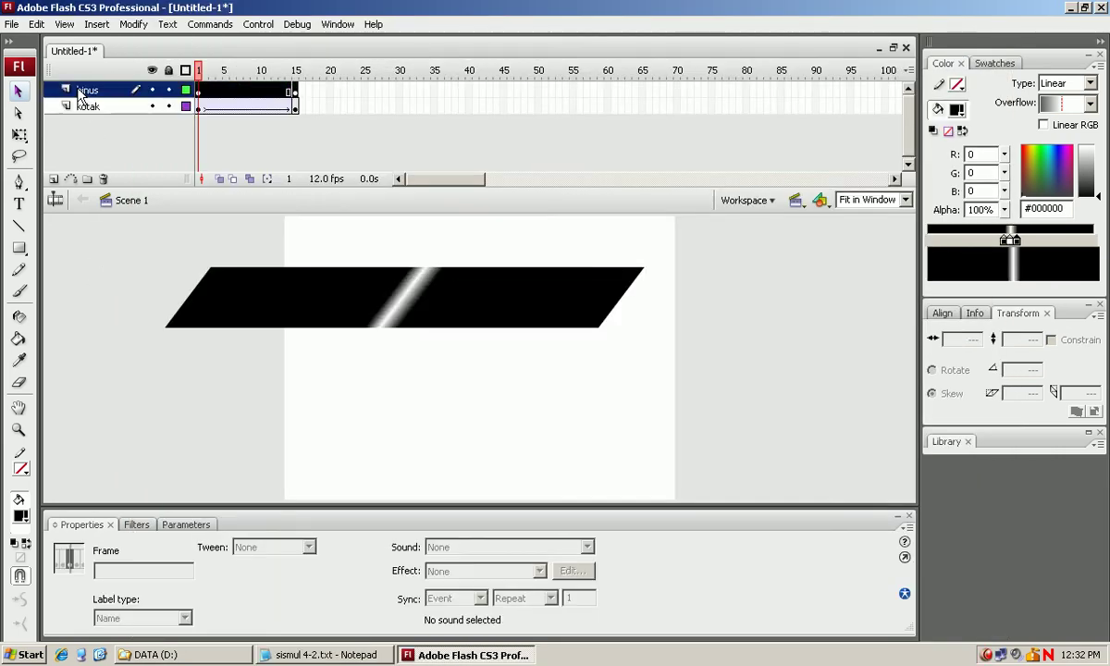
right_click(85, 95)
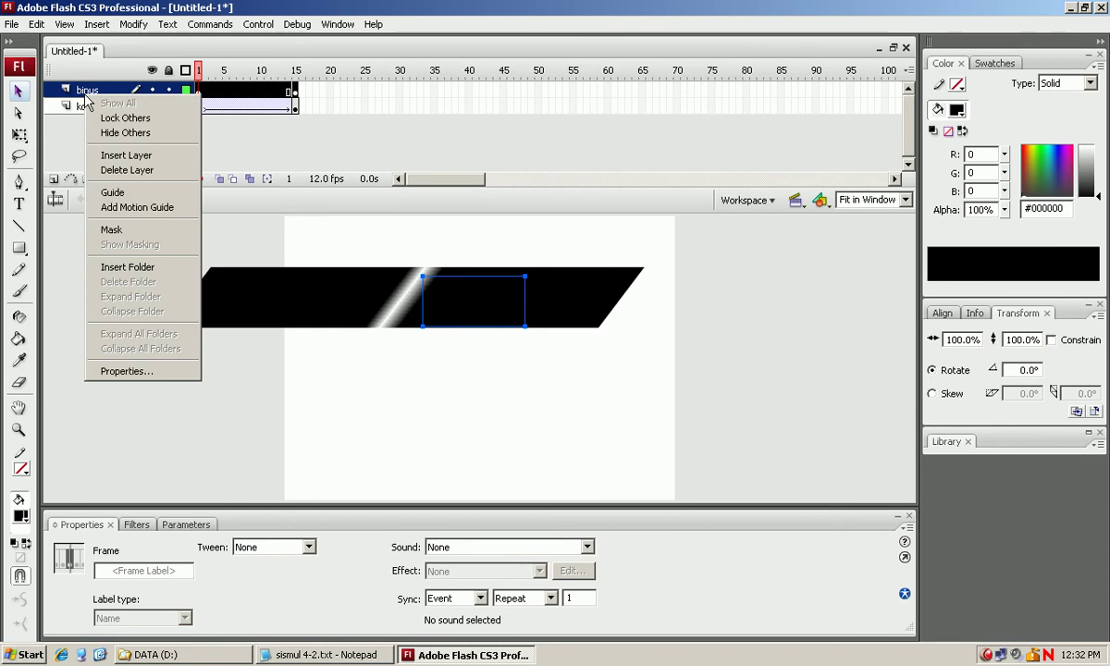
left_click(118, 231)
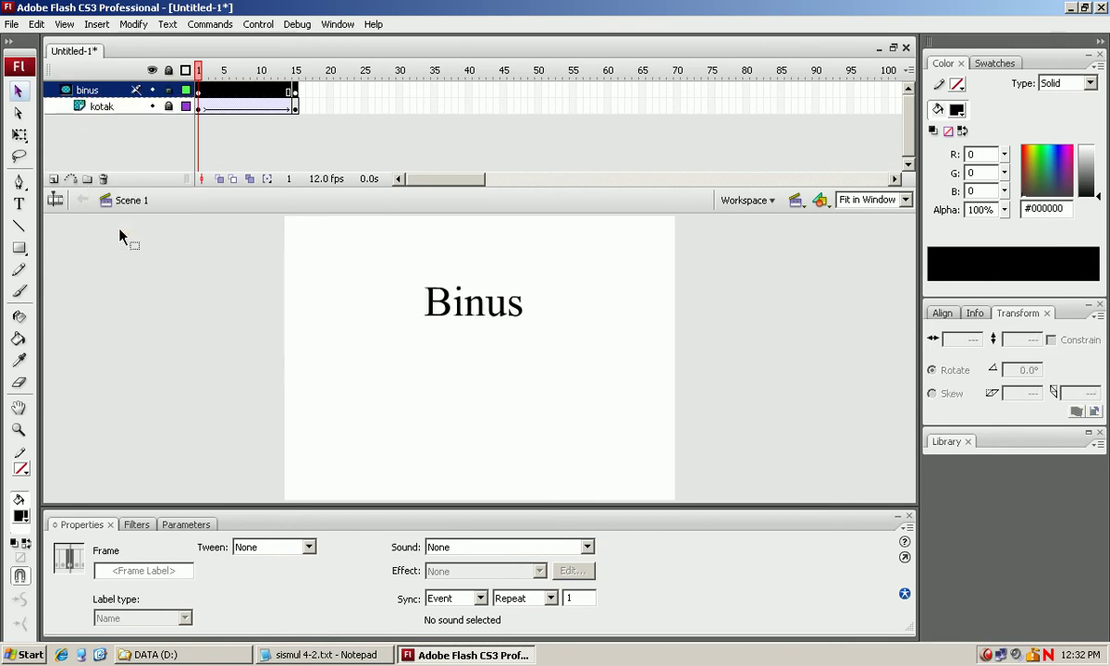
left_click(258, 25)
left_click(255, 46)
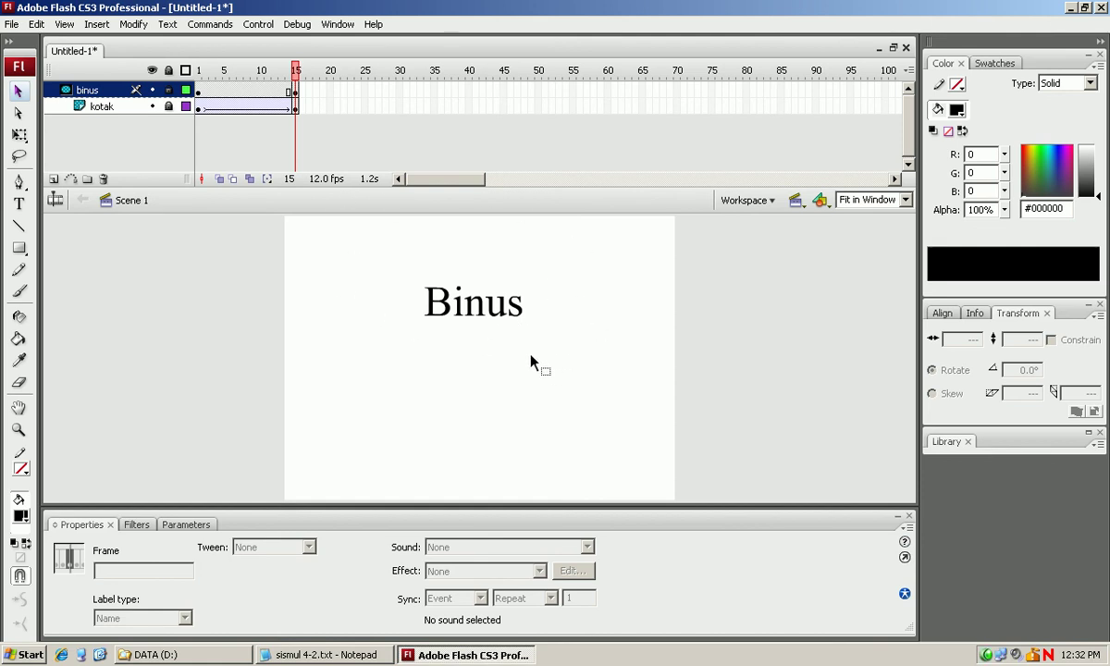
- Switch to the Notepad notes, highlight the topic "2. Using tween to simulate a shaking motion", and return to Flash
left_click(326, 655)
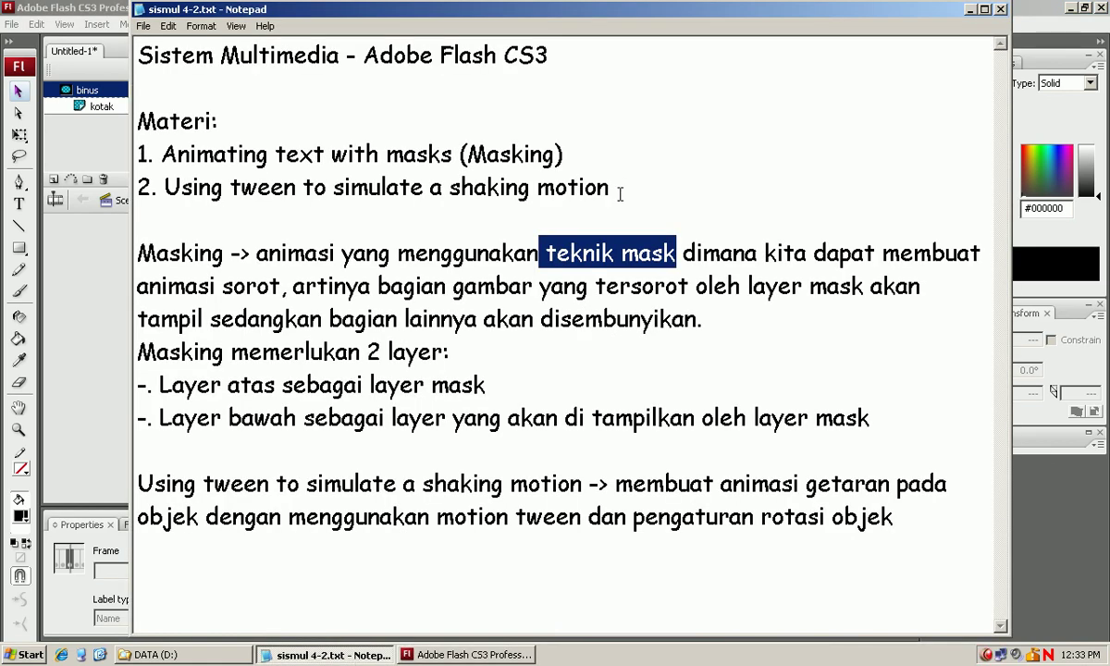
left_click_drag(627, 194, 136, 189)
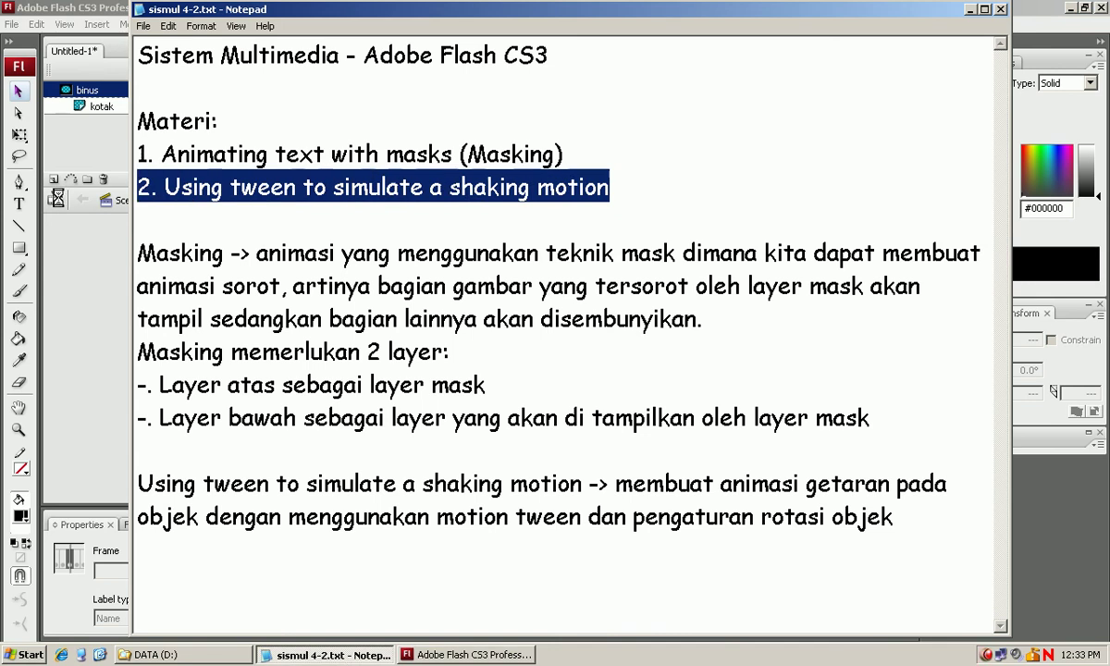
left_click(91, 323)
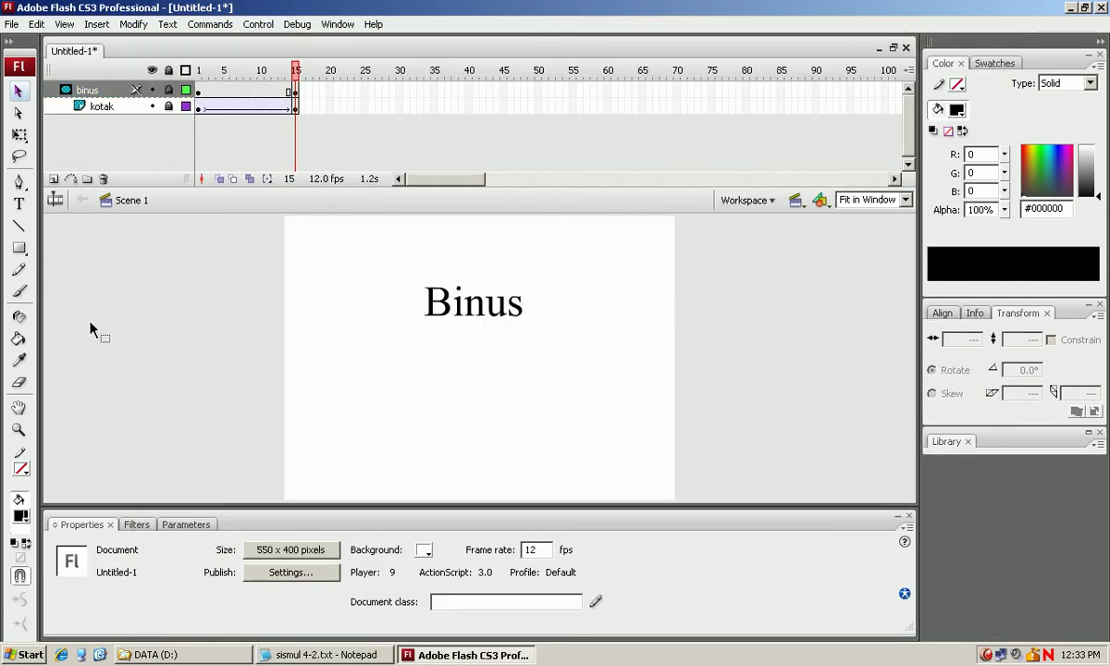
- Add a new layer above binus and name it "iphone"
left_click(53, 182)
left_click(53, 183)
double_click(90, 92)
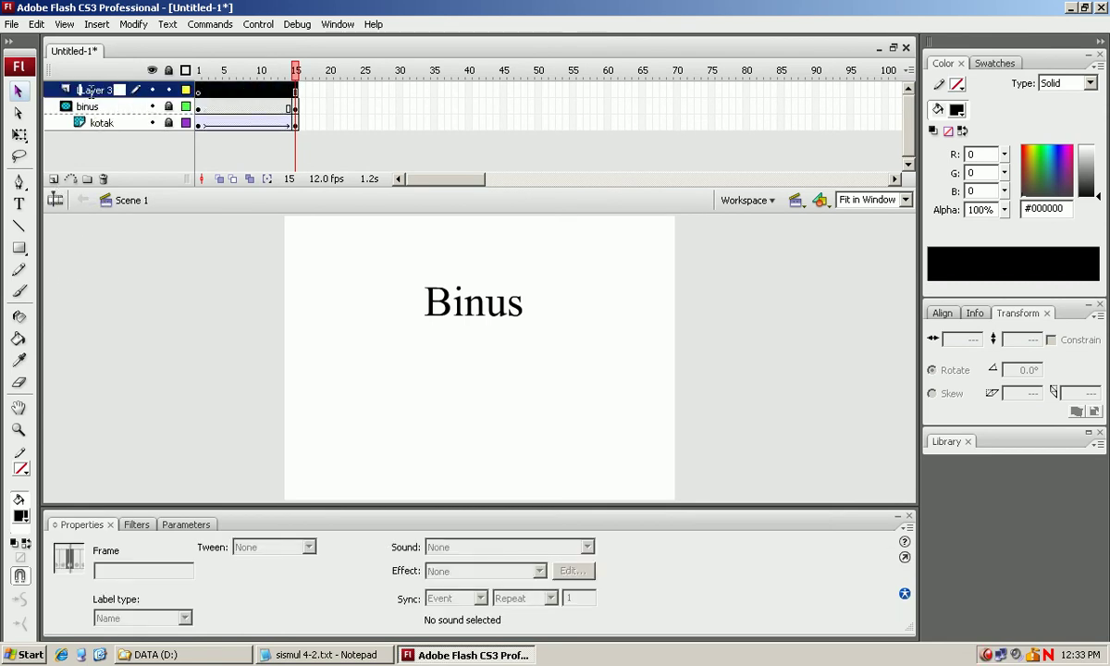
type("iho")
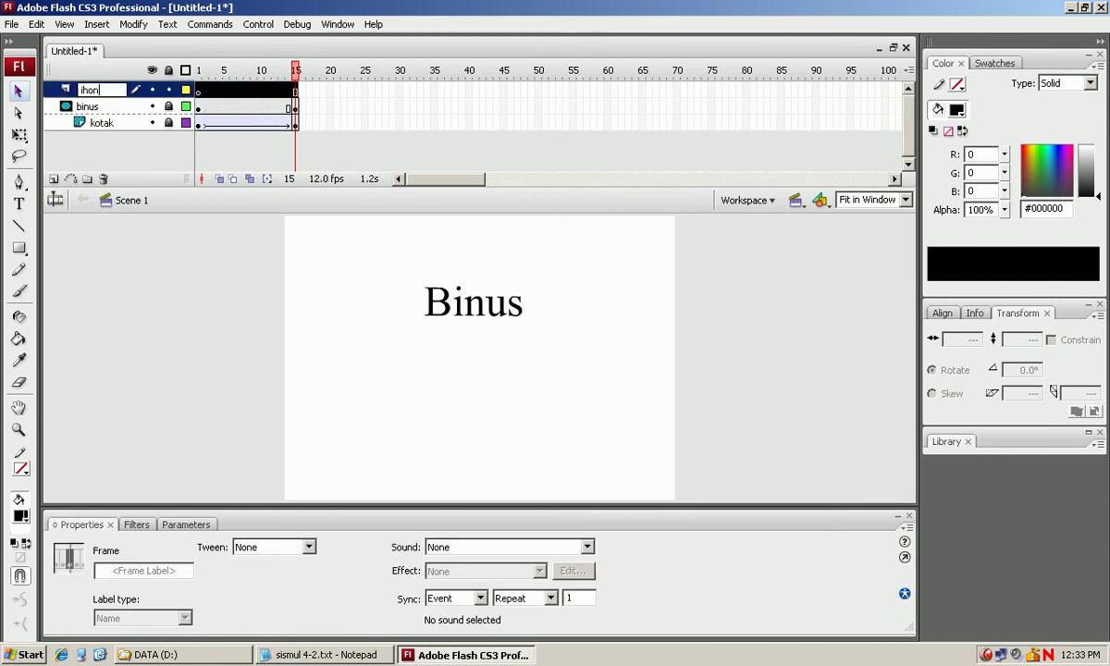
type("n")
key("BackSpace")
key("BackSpace")
key("BackSpace")
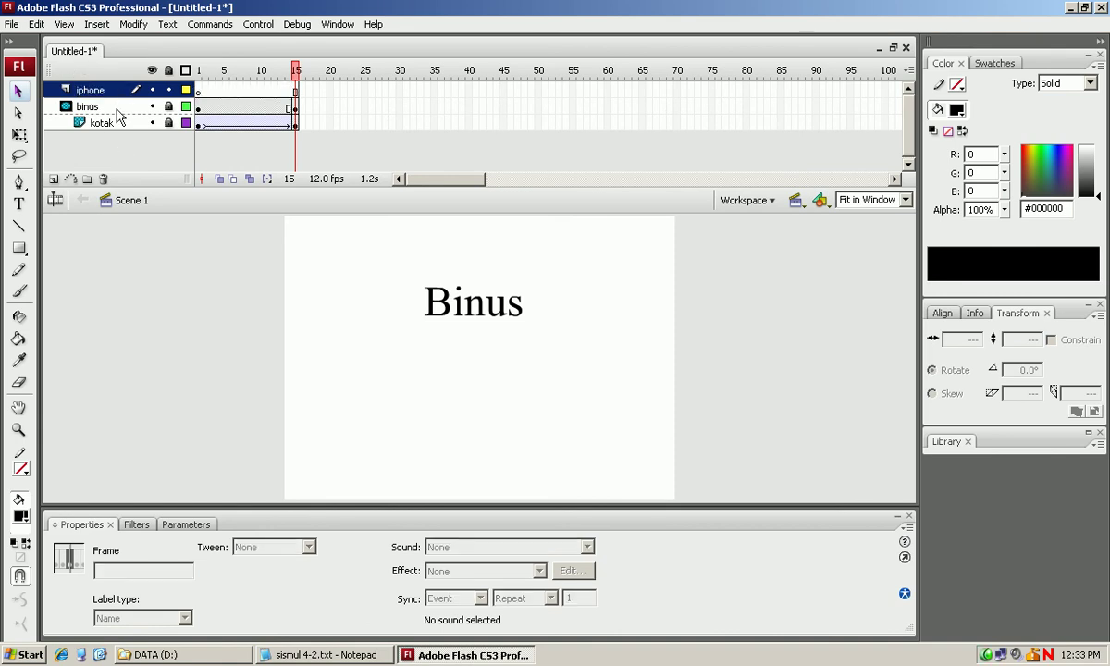
- Bring iphone-4s.png from the D: folder into frame 1 of the iphone layer and place it below the Binus text
left_click(109, 91)
left_click(199, 90)
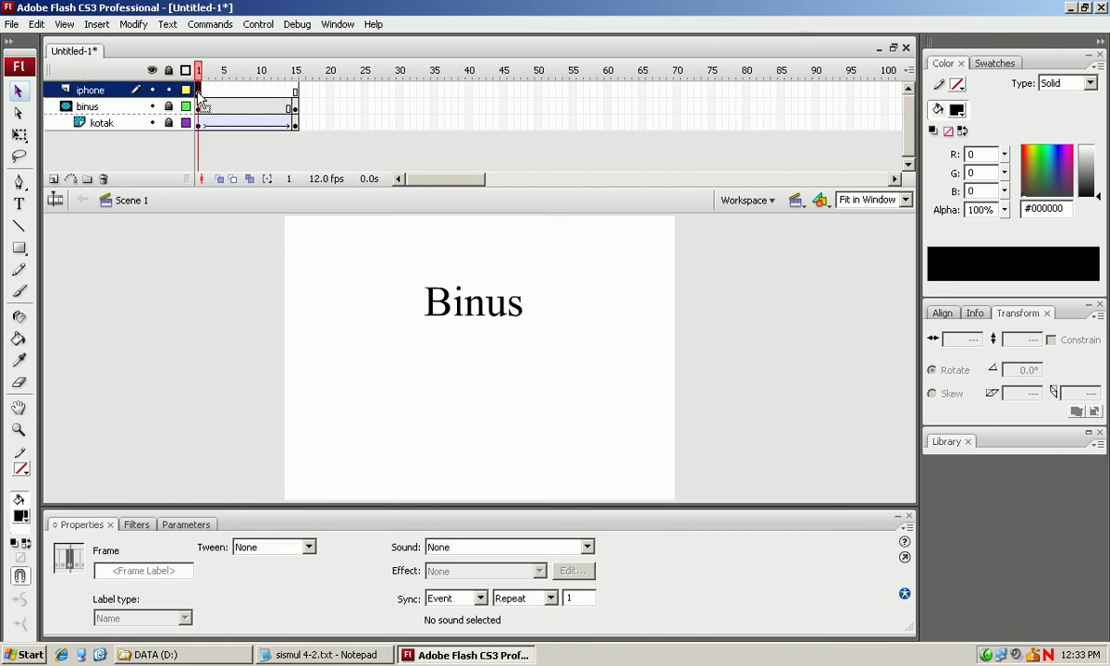
left_click(242, 655)
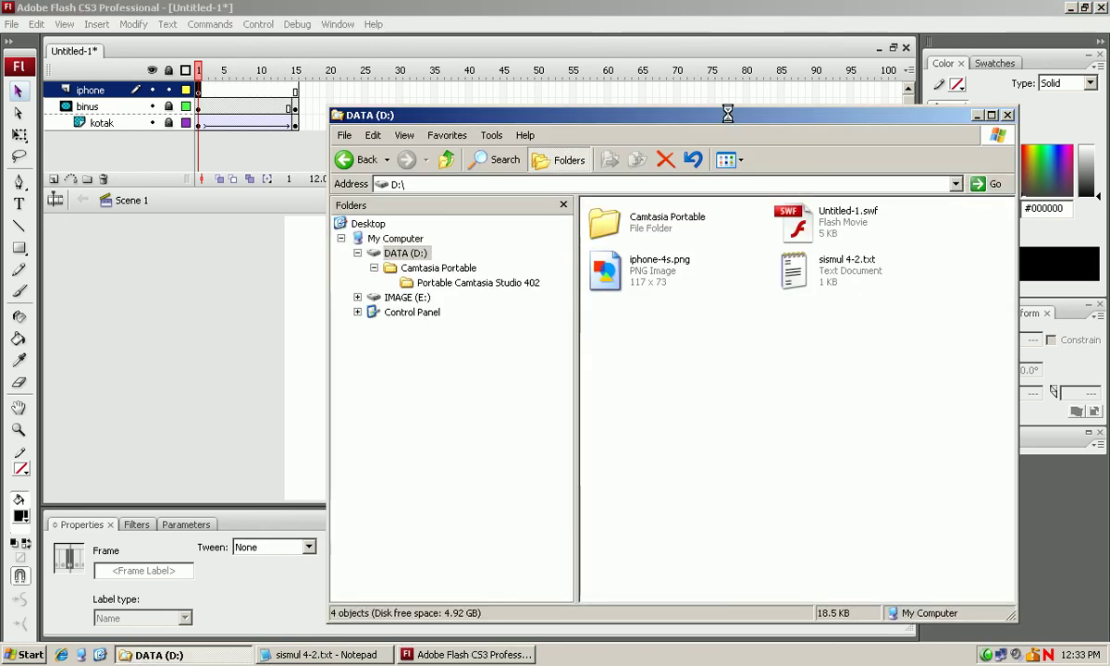
left_click_drag(684, 115, 1022, 116)
left_click_drag(933, 265, 384, 262)
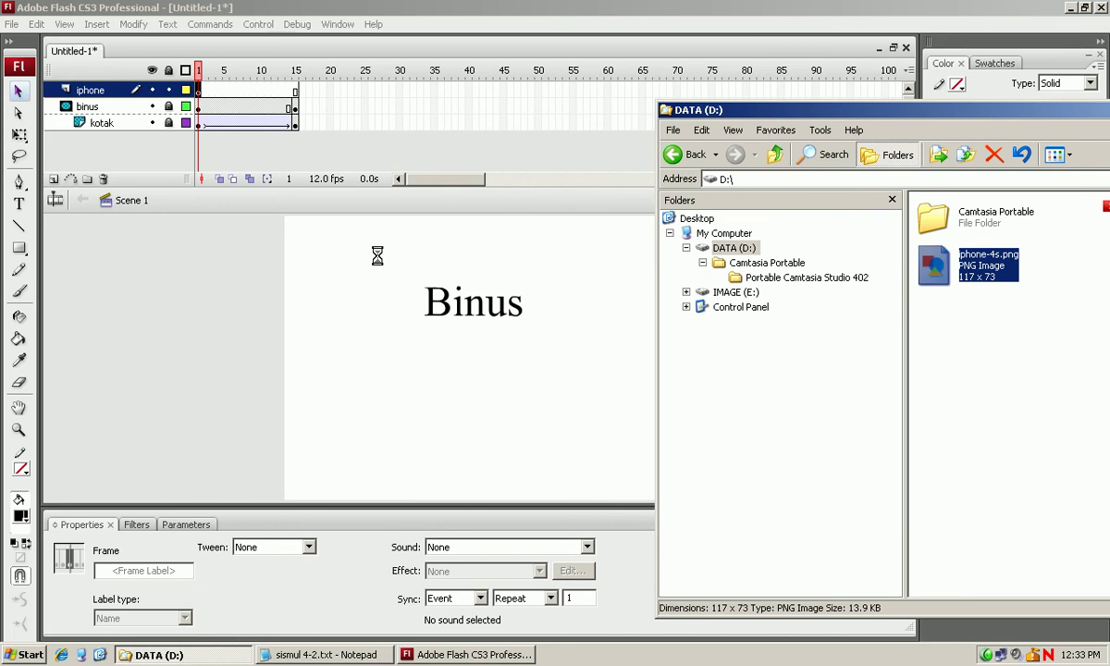
left_click(187, 272)
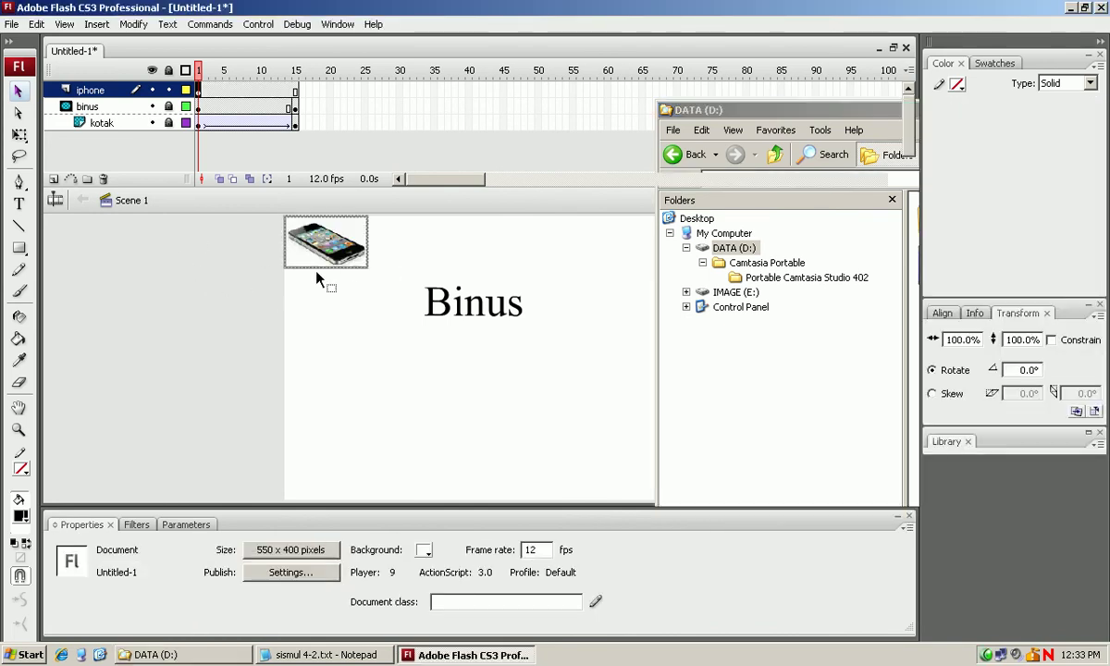
left_click_drag(335, 262, 476, 406)
left_click_drag(479, 415, 481, 421)
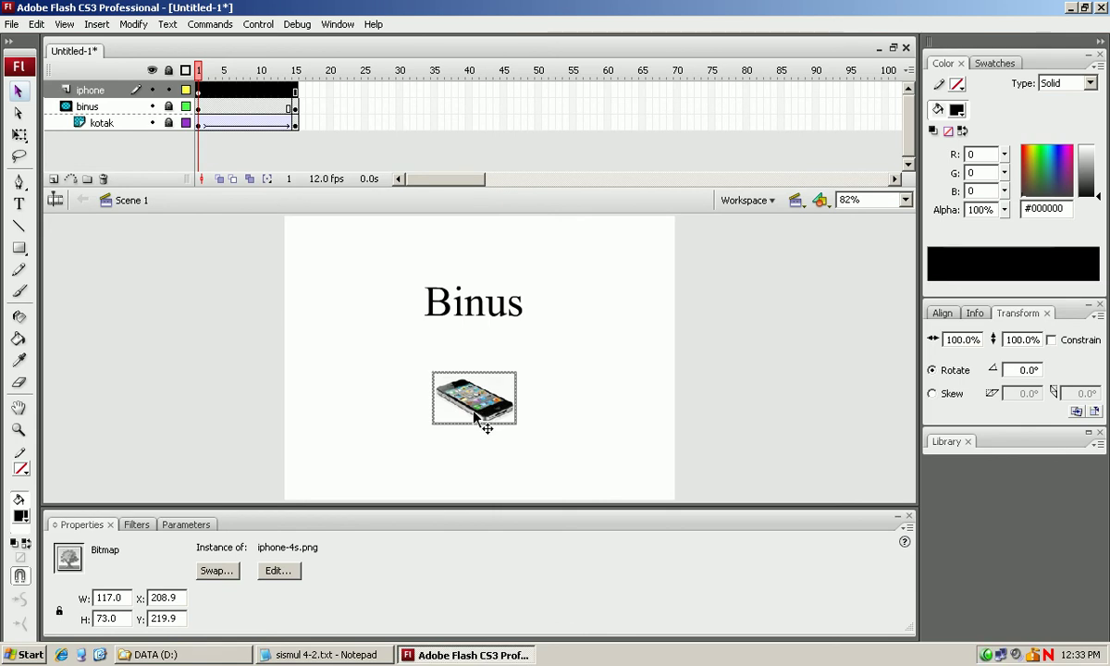
- Insert a keyframe at frame 15 on the iphone layer
left_click(298, 105)
left_click(296, 106)
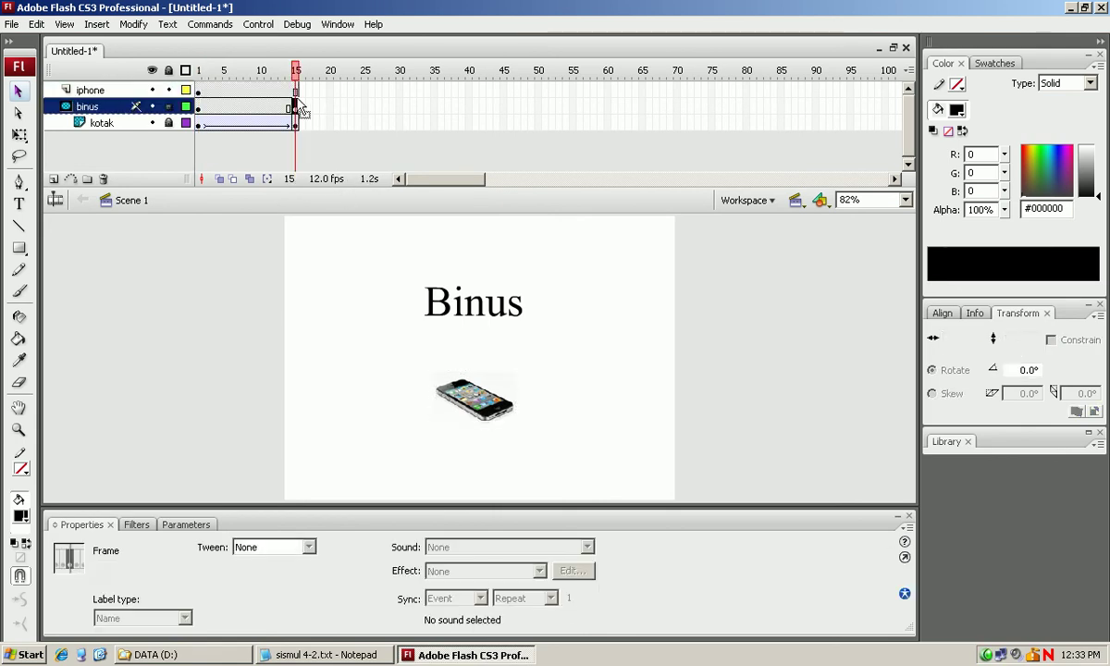
left_click(296, 91)
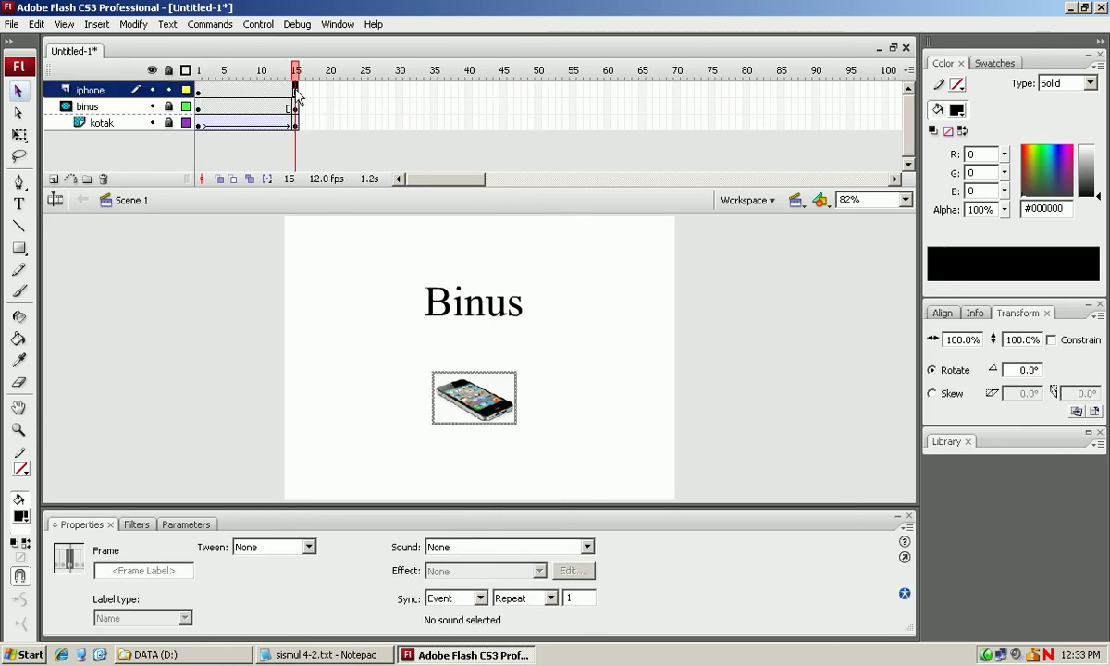
right_click(296, 91)
left_click(380, 173)
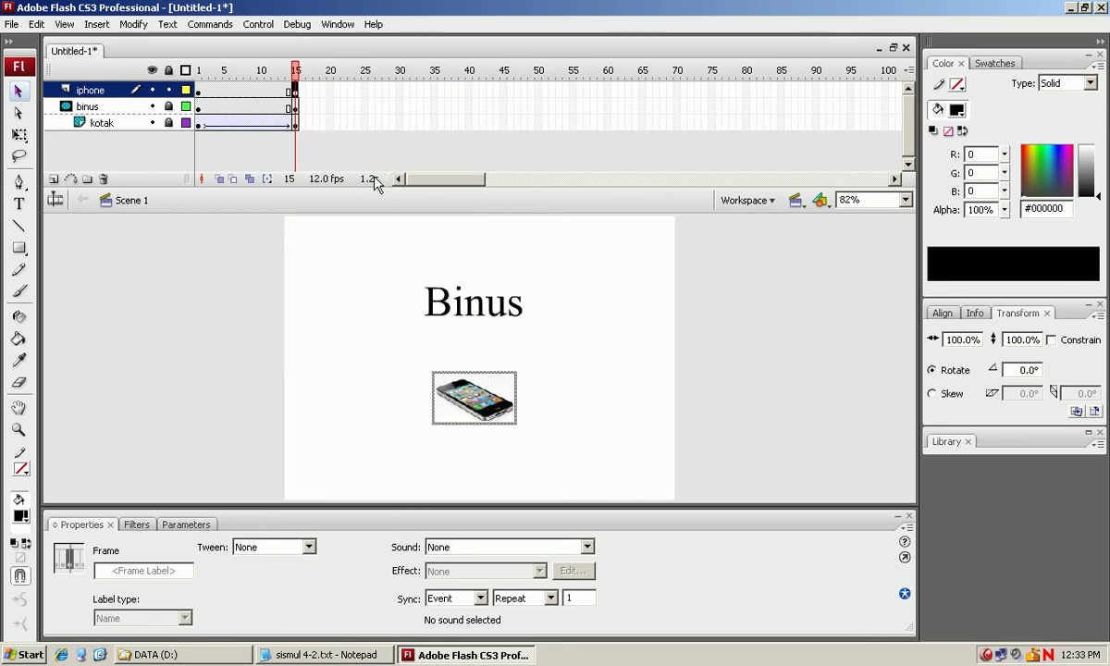
- Switch to the Notepad notes, highlight the word "tween" in the shaking motion explanation, and return to Flash
left_click(212, 92)
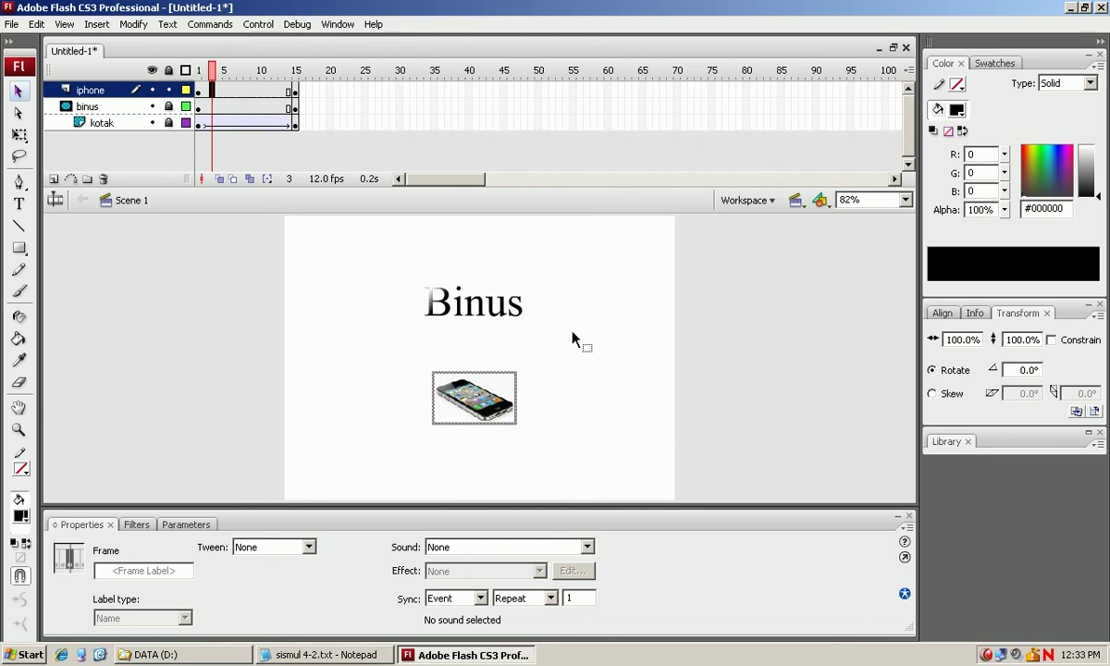
left_click(359, 655)
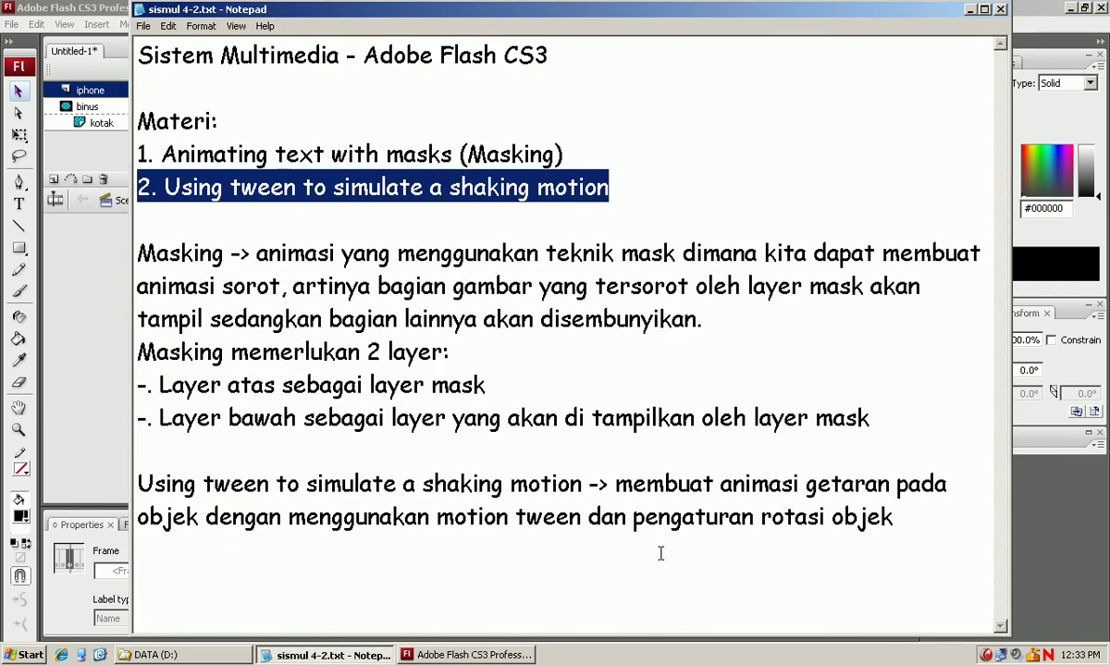
left_click(475, 516)
double_click(550, 517)
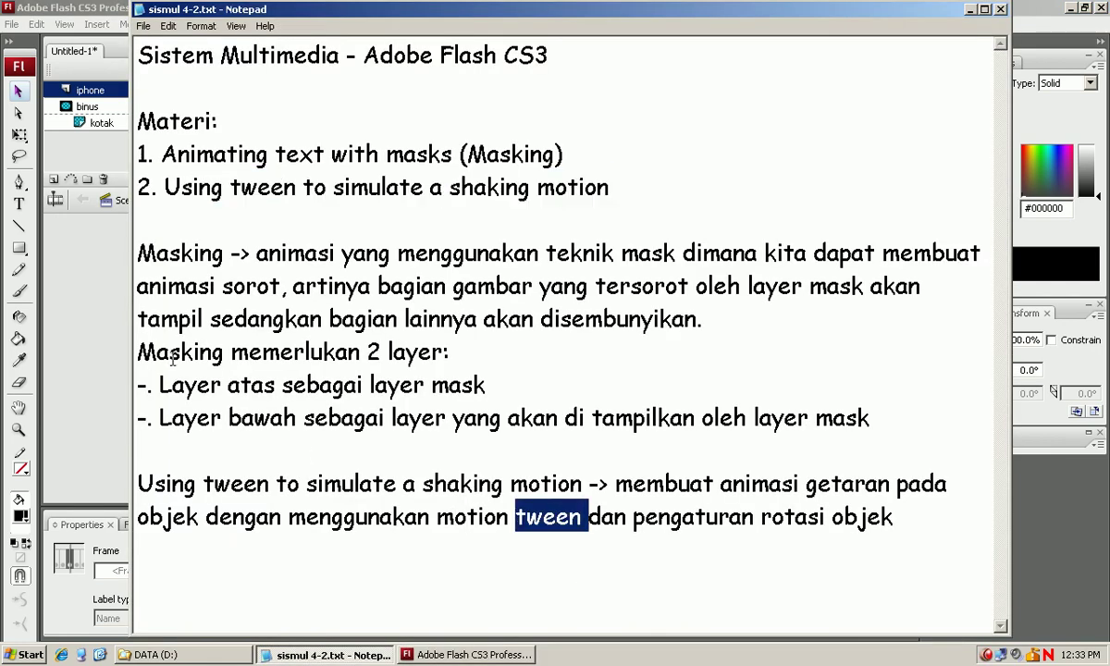
left_click(95, 329)
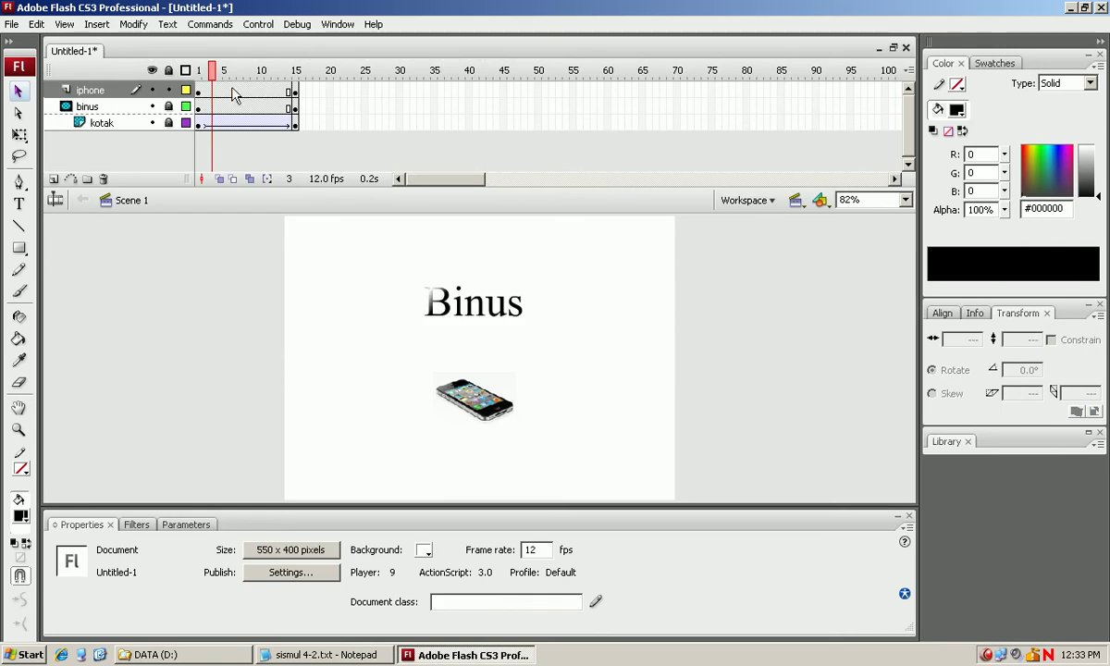
- Create a motion tween between frames 1 and 15 on the iphone layer
right_click(232, 91)
left_click(265, 99)
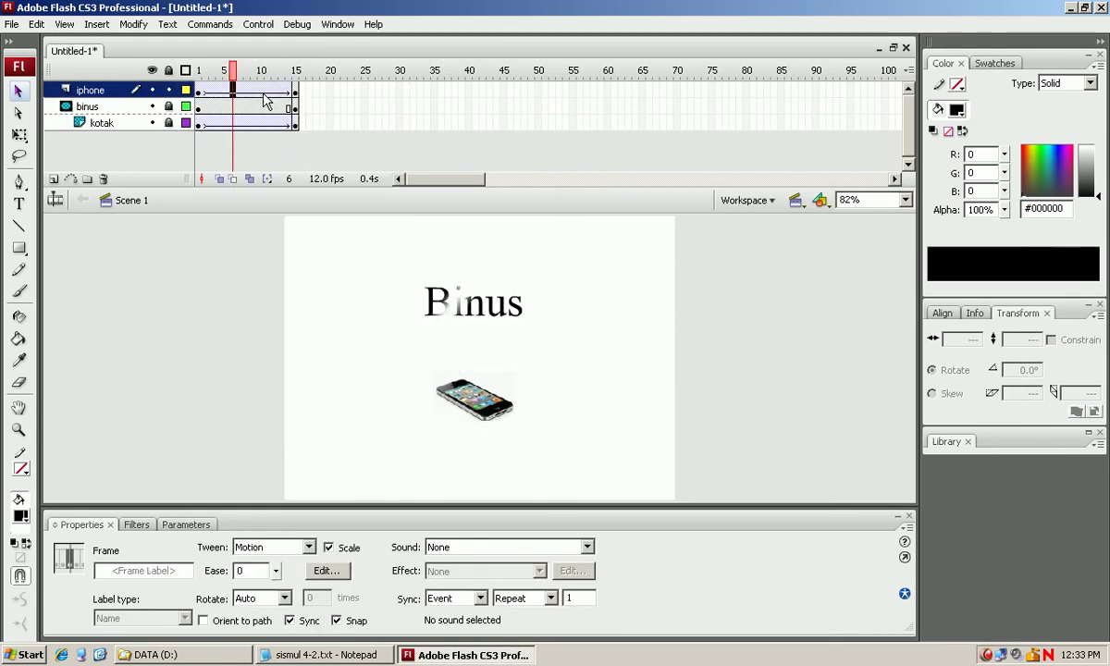
- Switch to the Notepad notes, highlight the word "rotasi" in the last line, and return to Flash
left_click(324, 654)
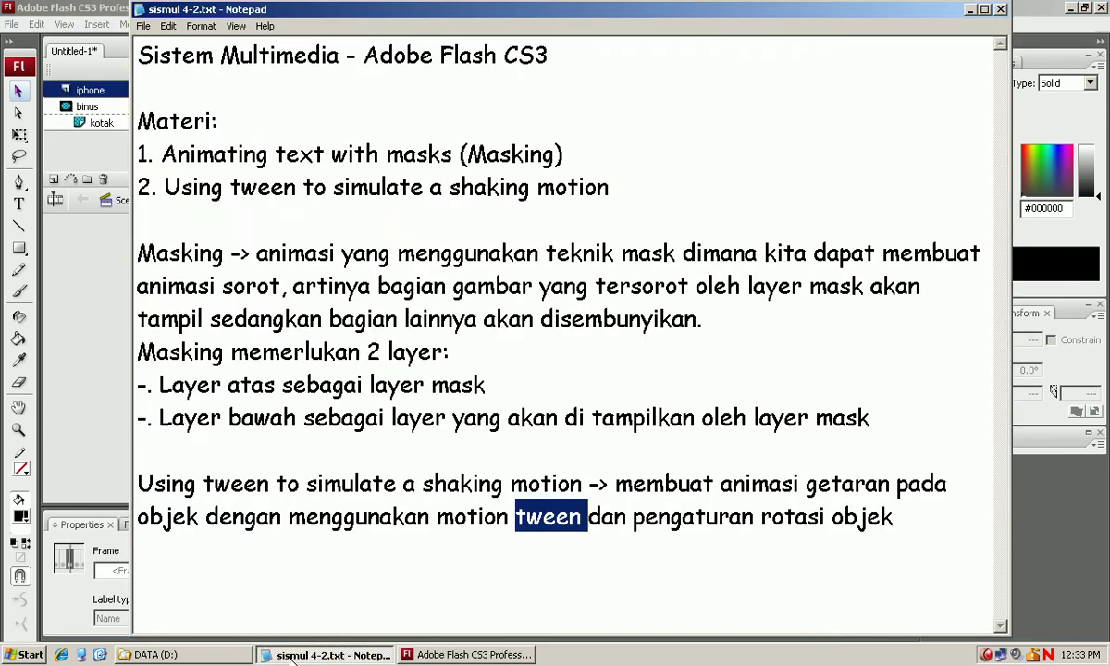
left_click(787, 519)
double_click(788, 520)
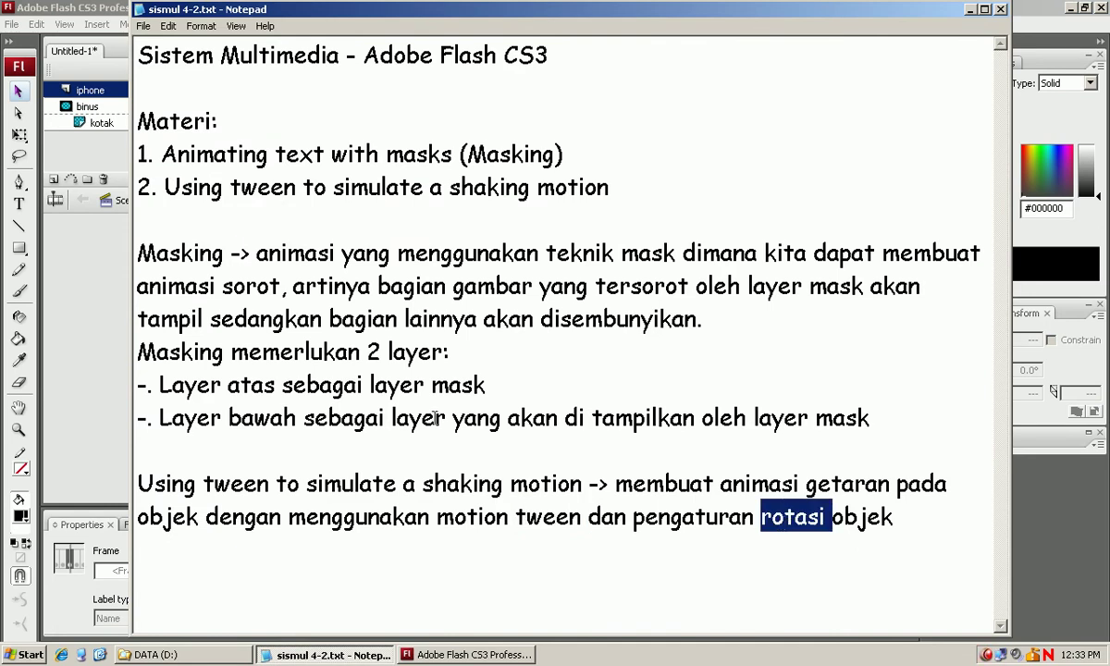
left_click(112, 300)
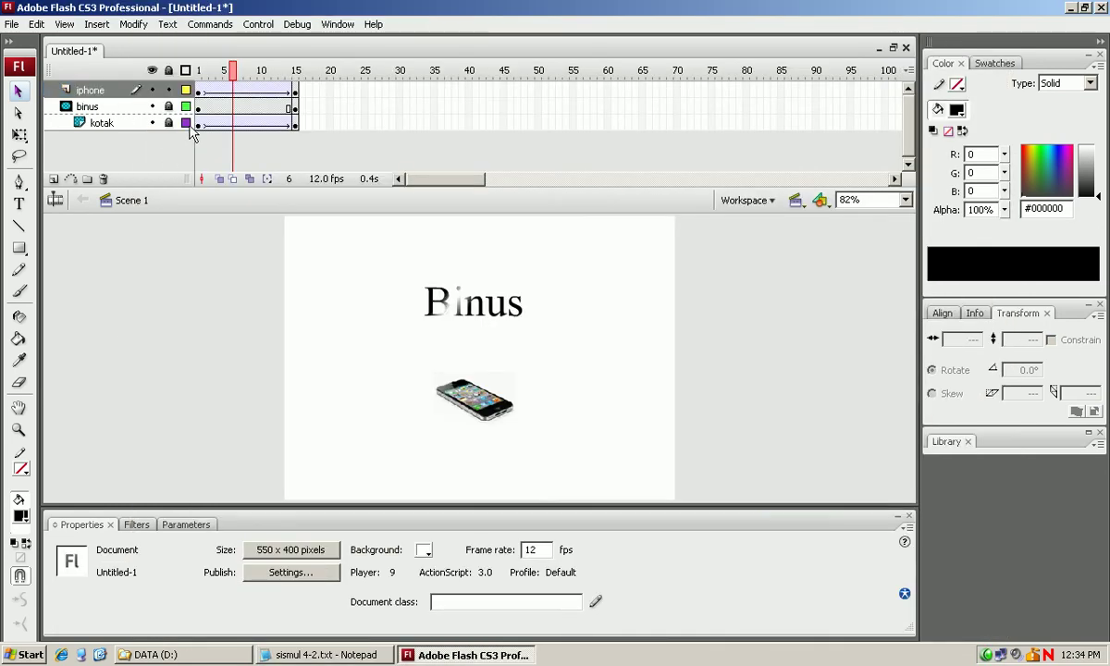
- Insert a keyframe at frame 3 on the iphone layer and set the phone's rotation to -10 degrees
left_click(214, 91)
right_click(214, 91)
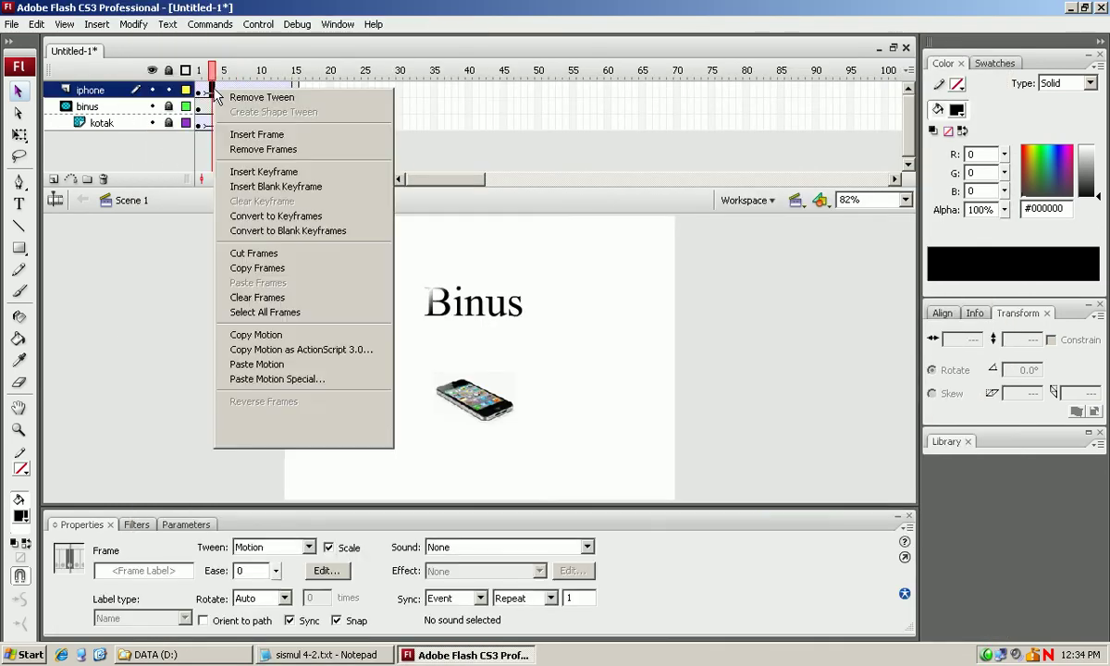
left_click(277, 172)
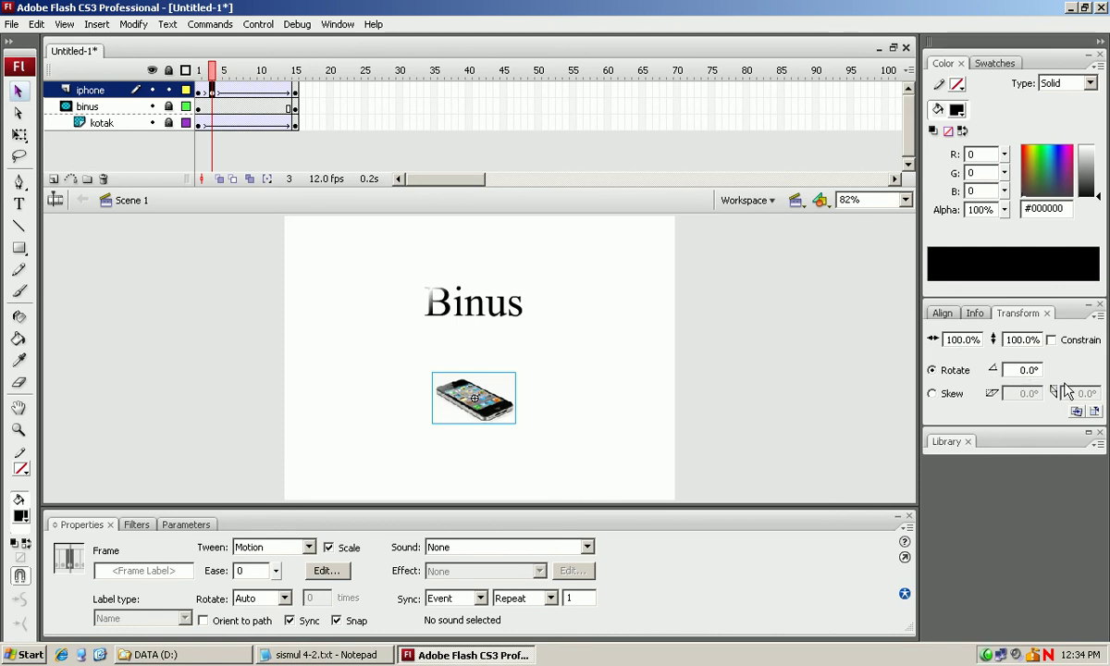
key("Return")
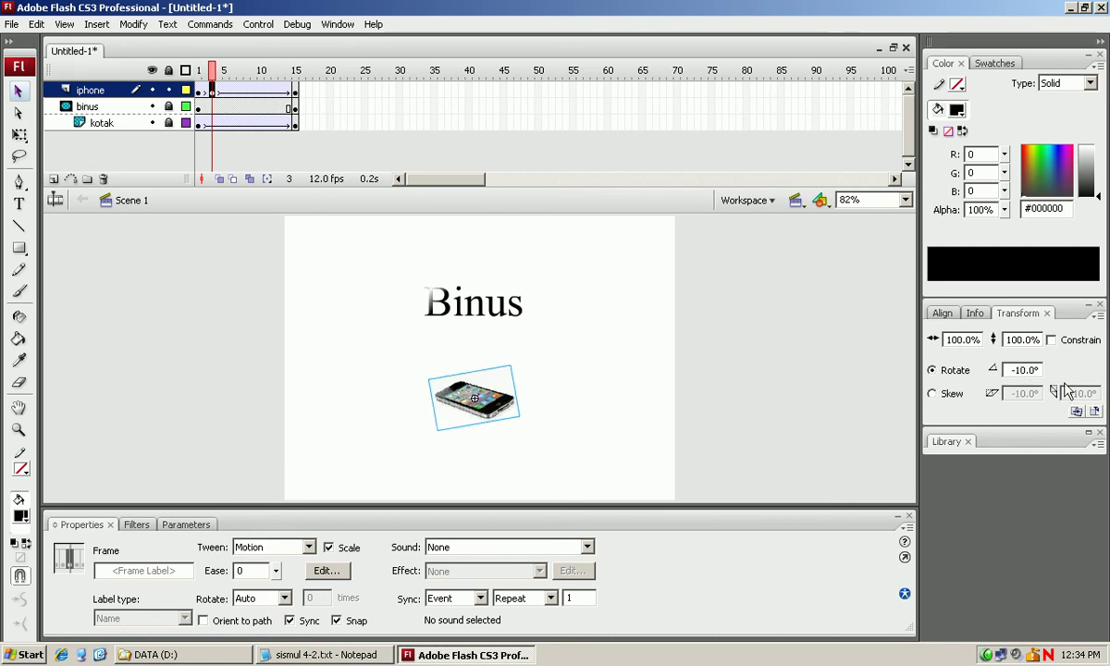
- Insert a keyframe at frame 5 on the iphone layer and set the phone's rotation to 10 degrees
left_click(222, 91)
left_click(225, 91)
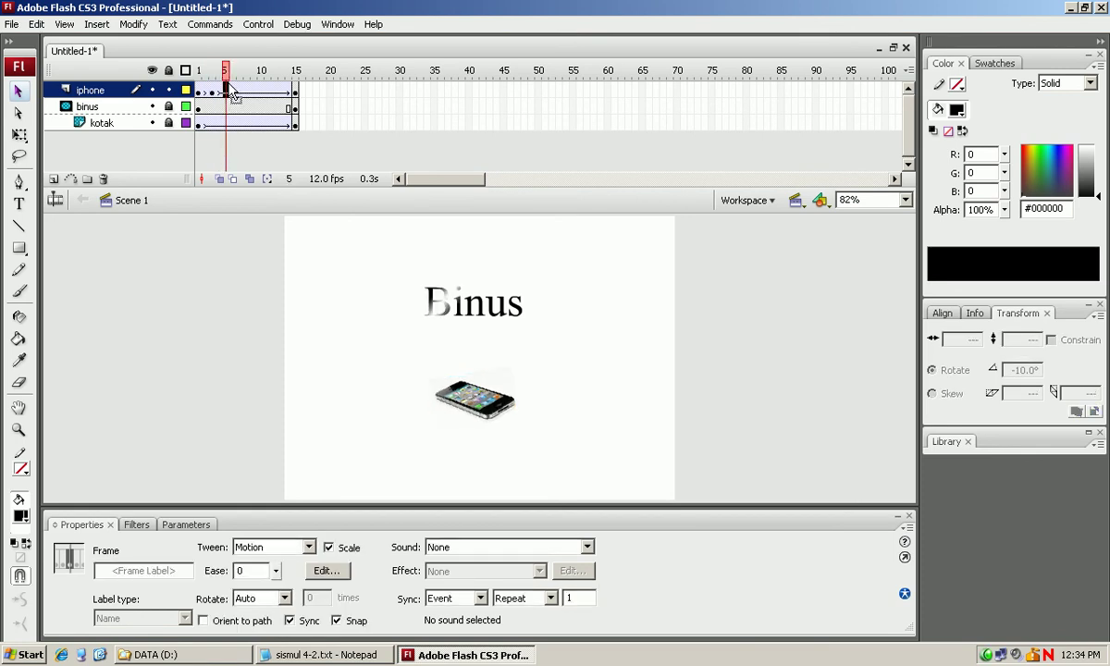
right_click(227, 92)
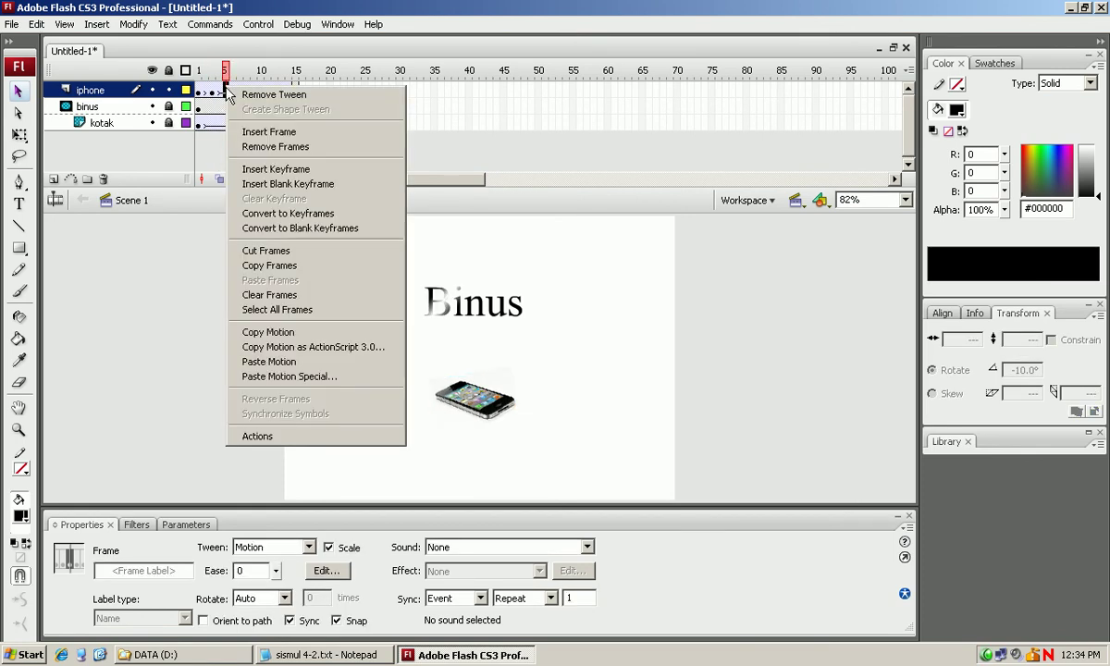
left_click(283, 171)
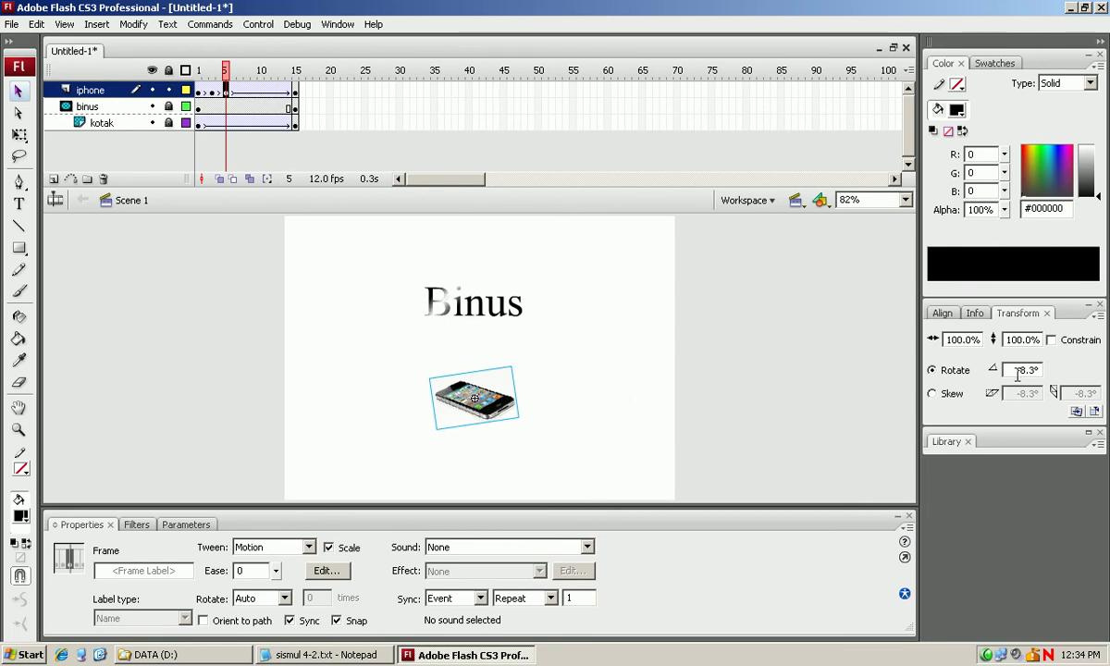
type("10")
key("Return")
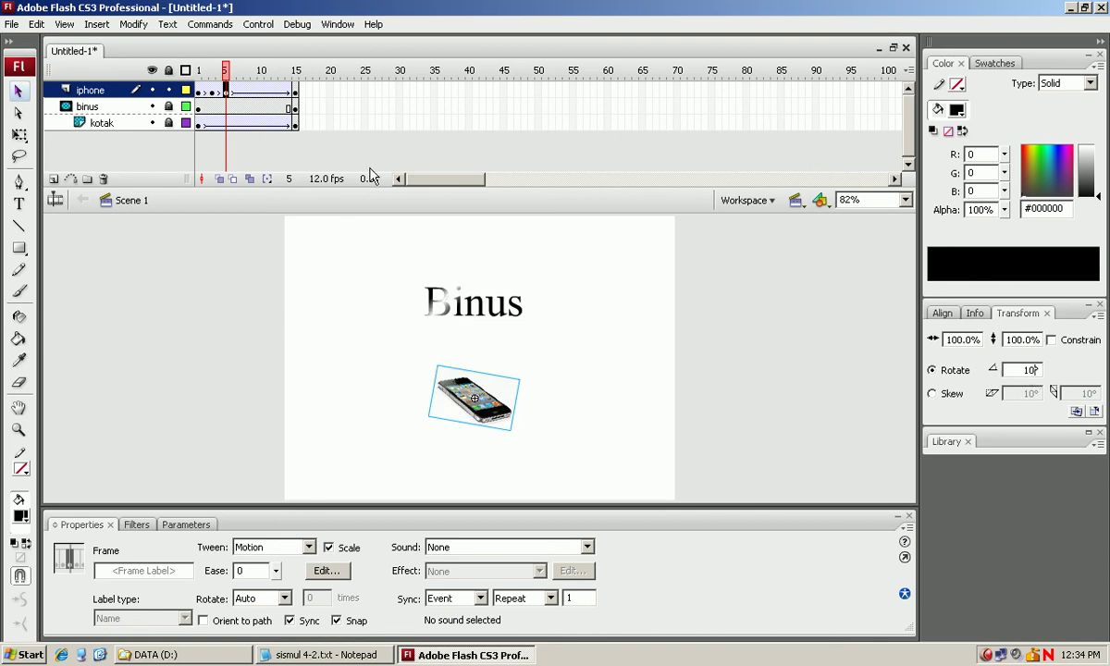
- Insert a keyframe at frame 7 on the iphone layer and set the phone's rotation to -10 degrees
left_click(239, 89)
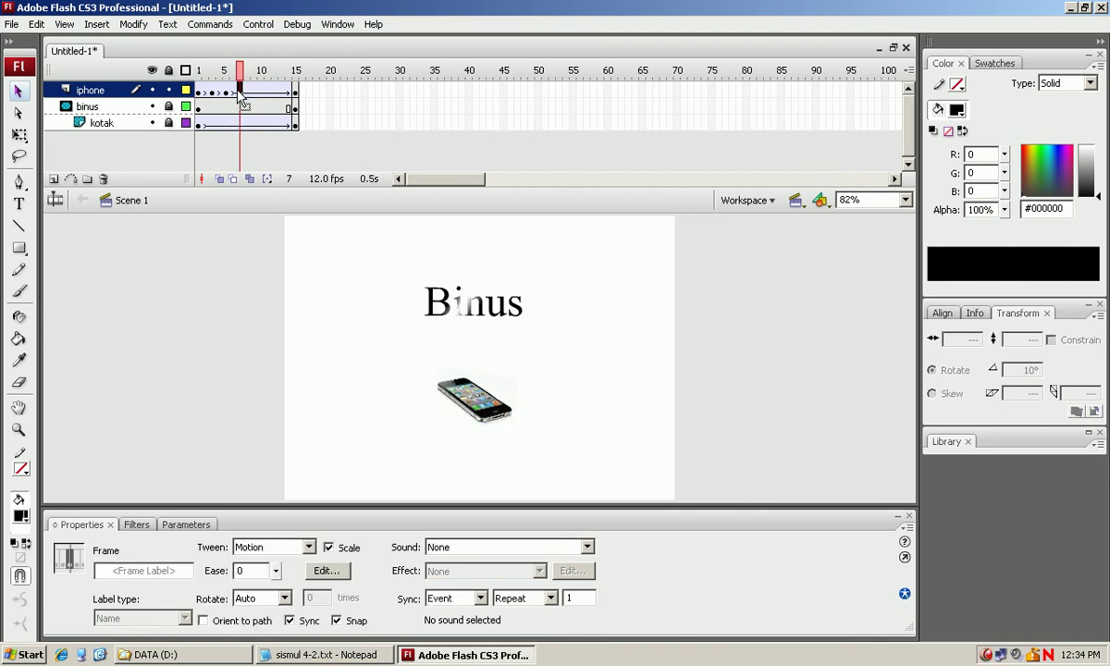
right_click(238, 92)
left_click(296, 174)
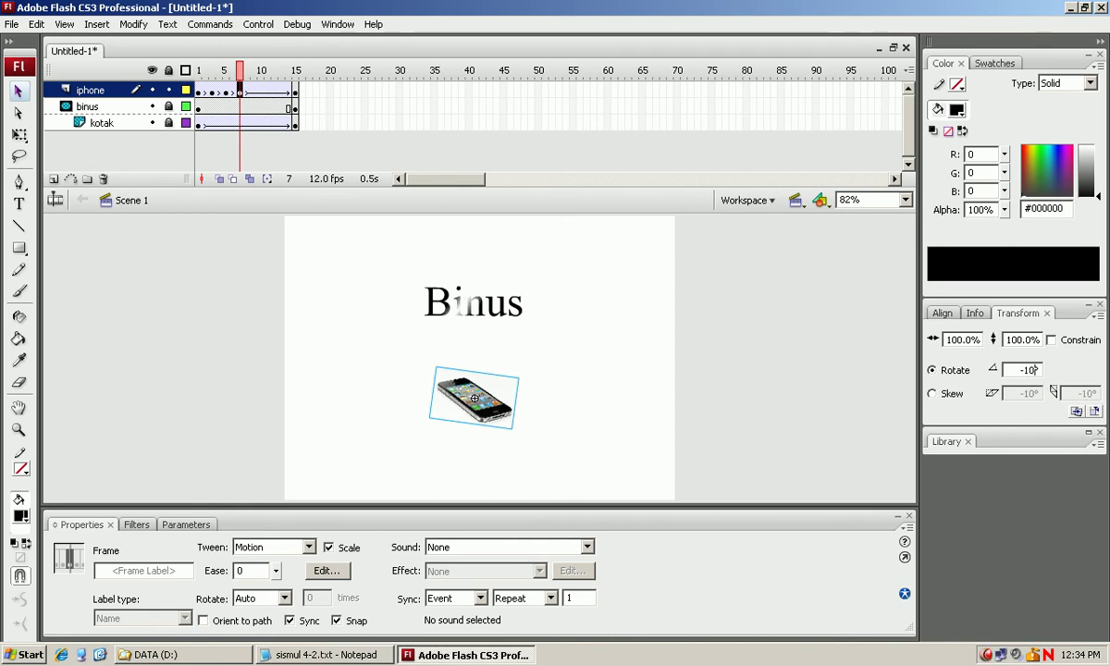
key("Return")
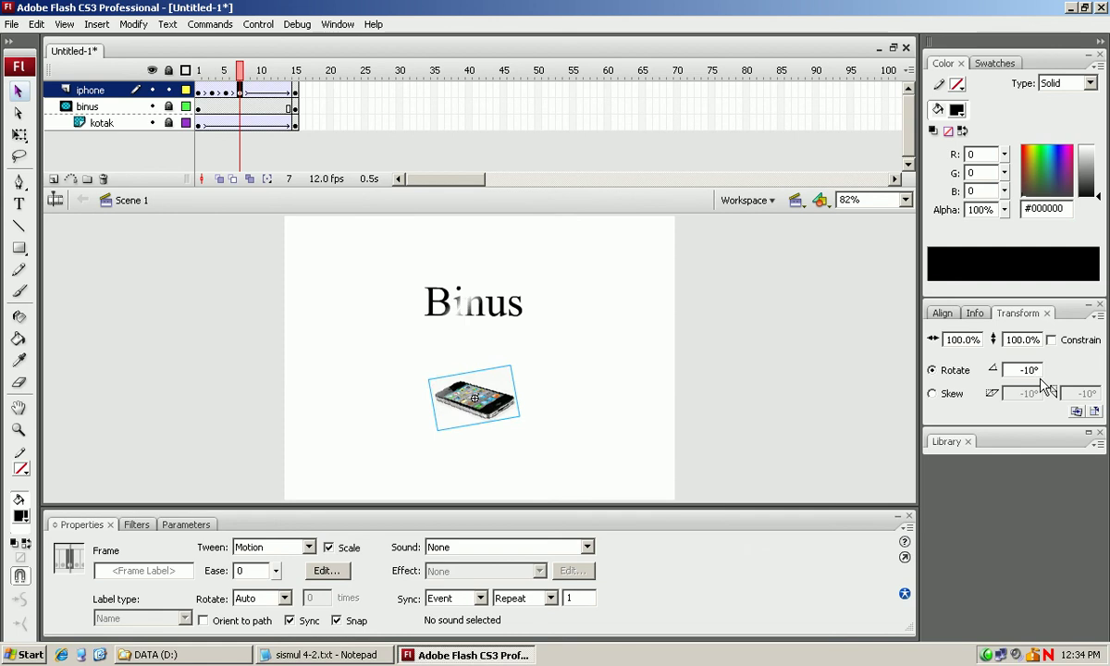
- Insert a keyframe at frame 9 on the iphone layer and set the phone's rotation to 10 degrees
left_click(254, 91)
right_click(253, 91)
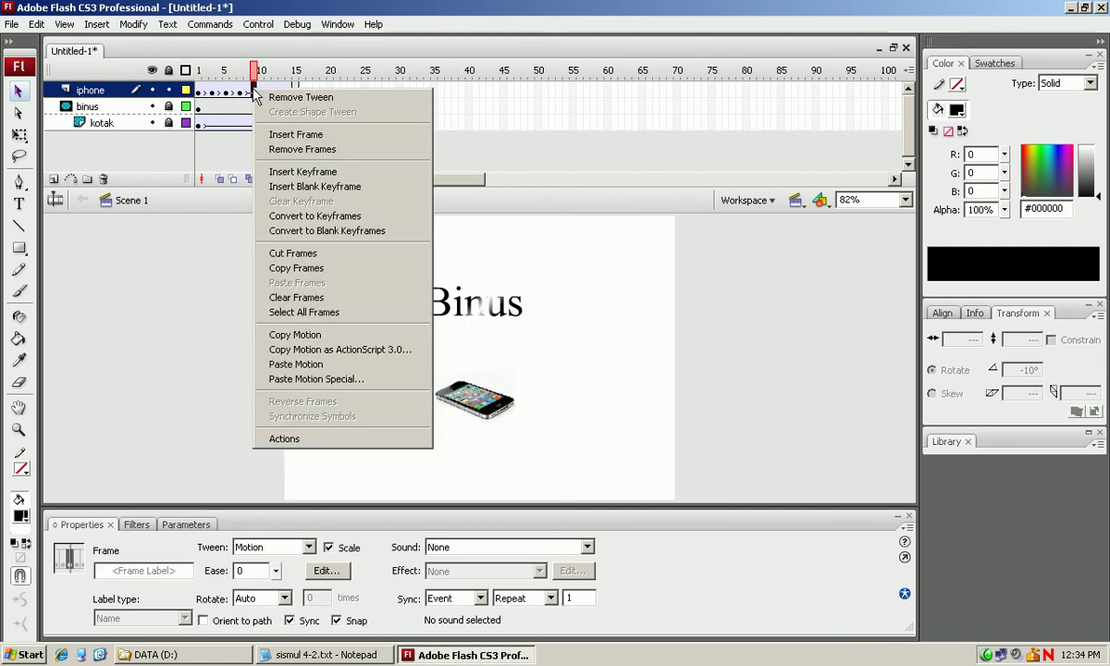
left_click(326, 171)
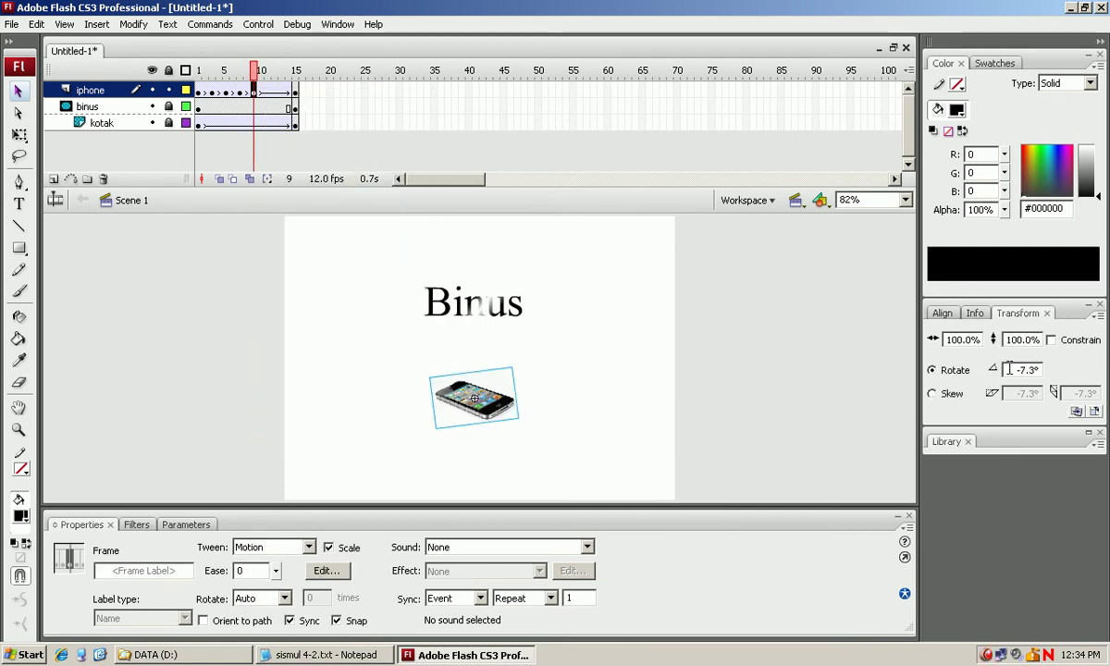
left_click_drag(1010, 369, 1023, 370)
type("10")
key("Return")
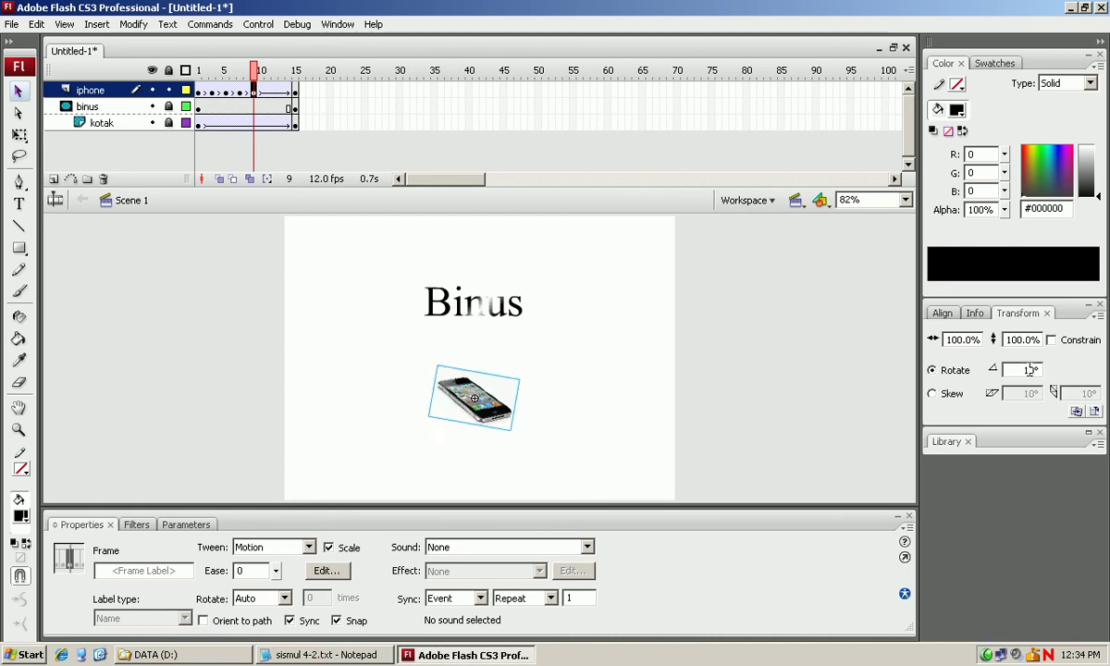
- Insert a keyframe at frame 11 on the iphone layer and set the phone's rotation to -10 degrees
left_click(266, 92)
right_click(268, 92)
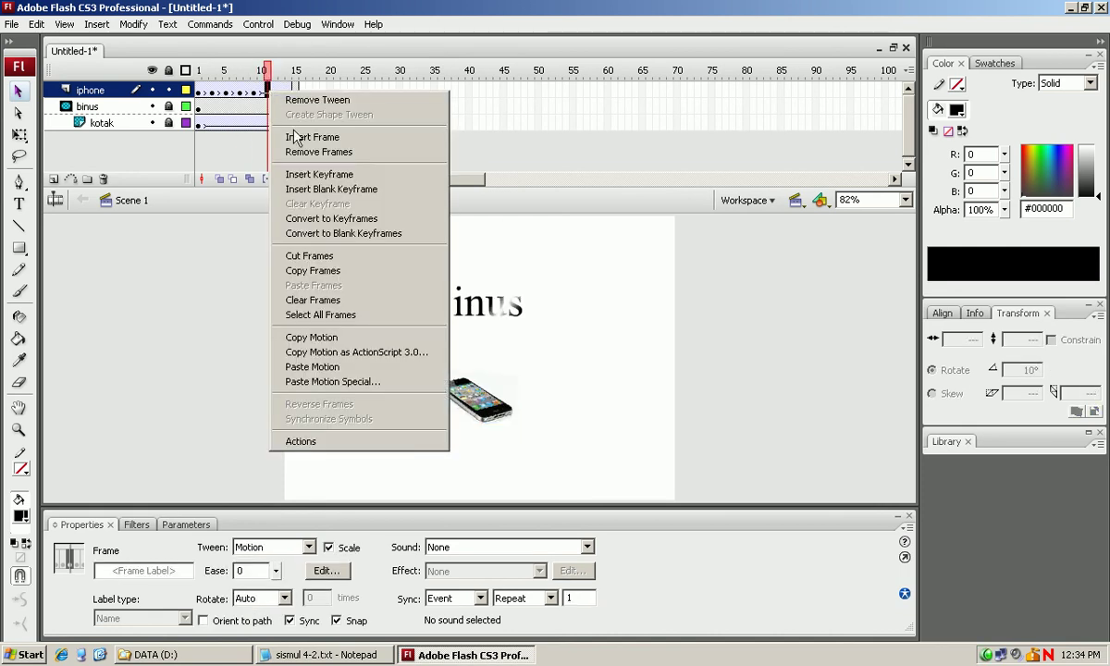
left_click(319, 174)
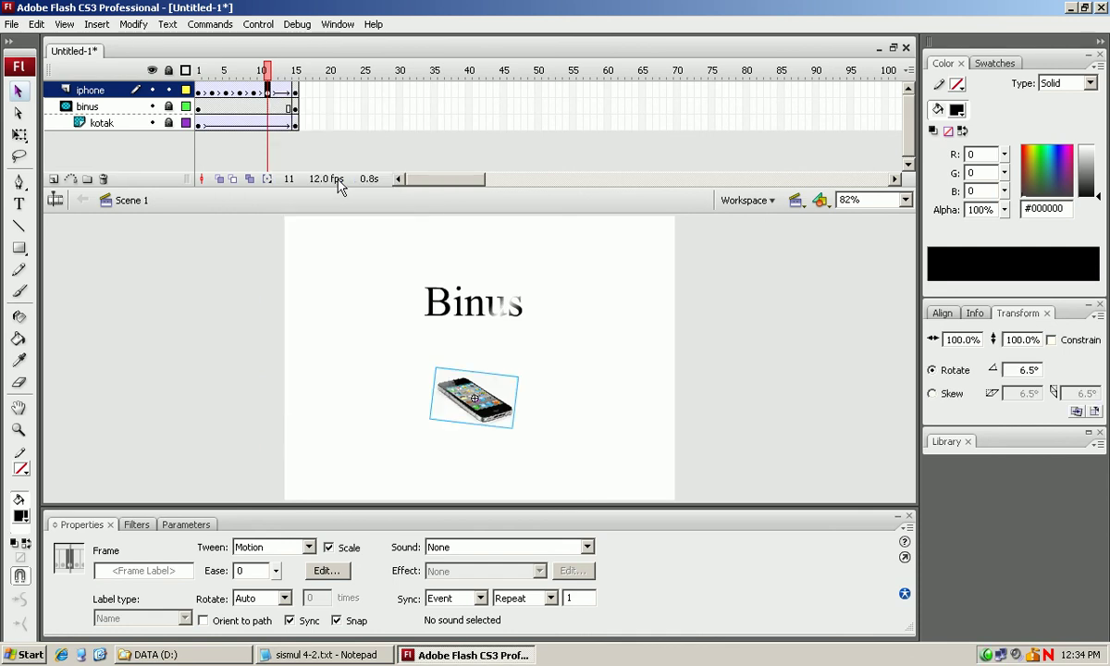
double_click(1029, 370)
key("BackSpace")
key("Return")
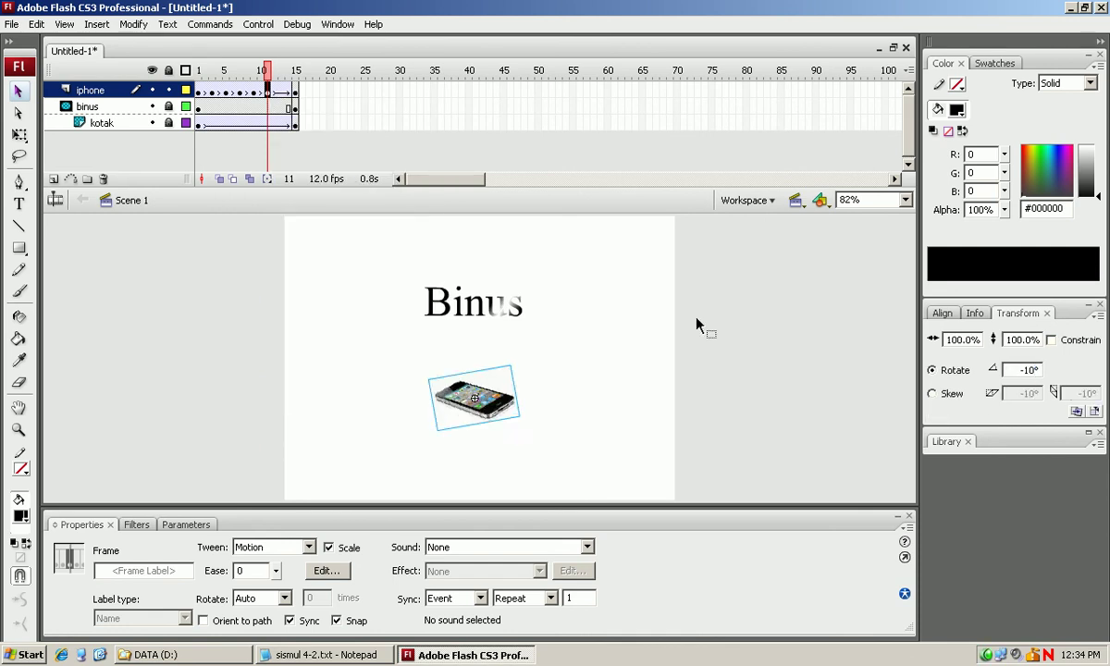
- Insert a keyframe at frame 13 on the iphone layer and set the phone's rotation to 10 degrees
left_click(288, 91)
left_click(281, 91)
right_click(281, 89)
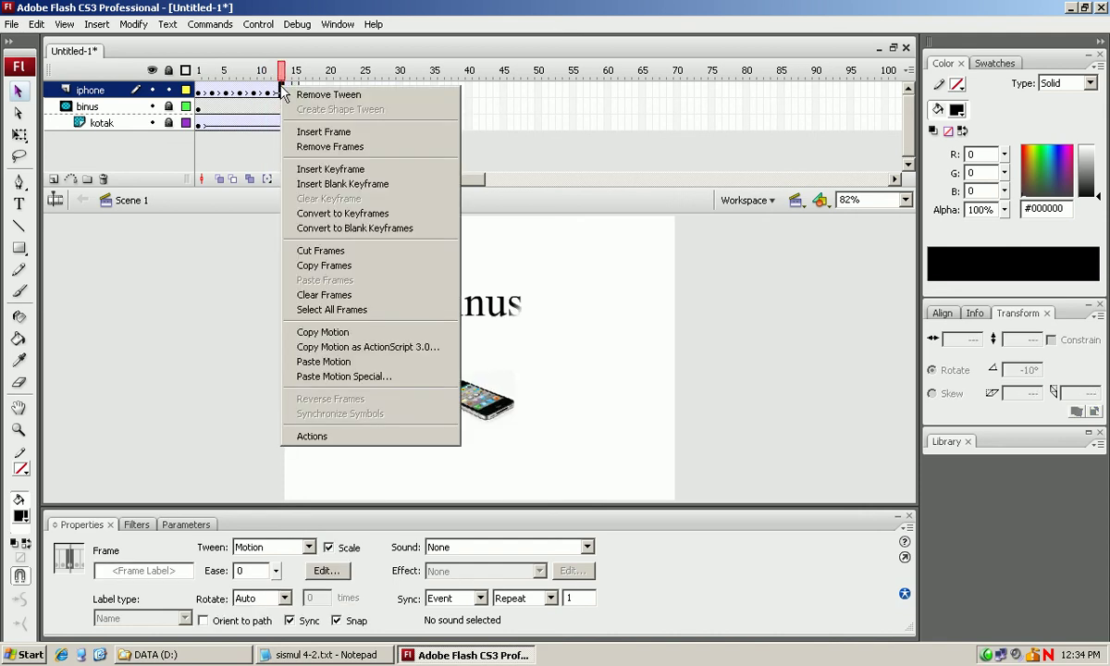
left_click(281, 92)
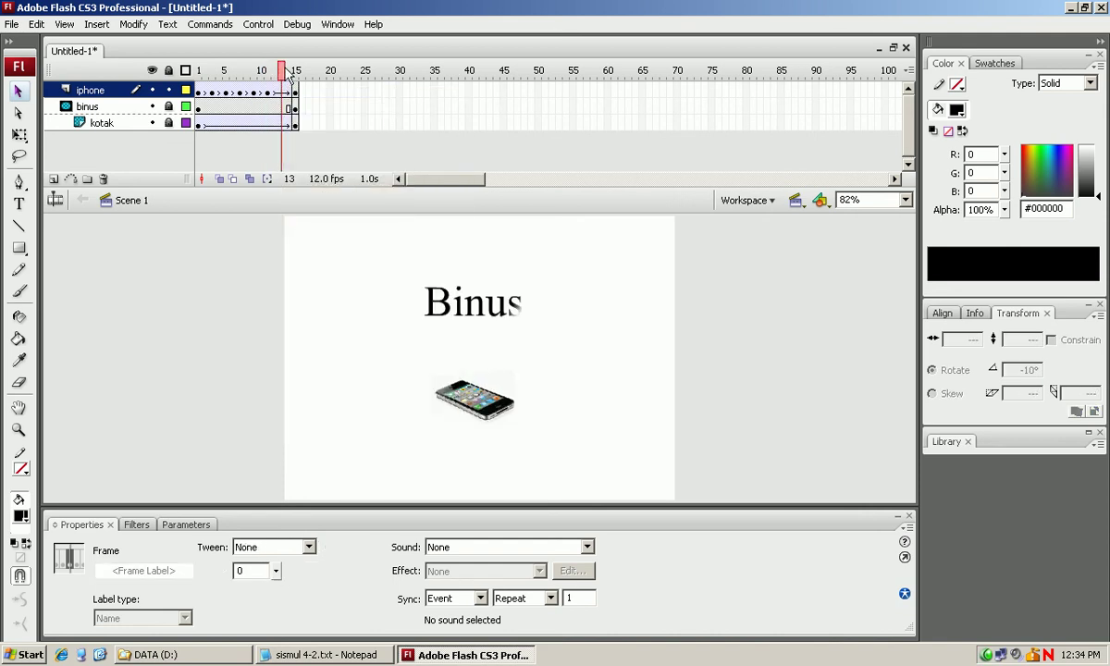
left_click(281, 94)
right_click(281, 95)
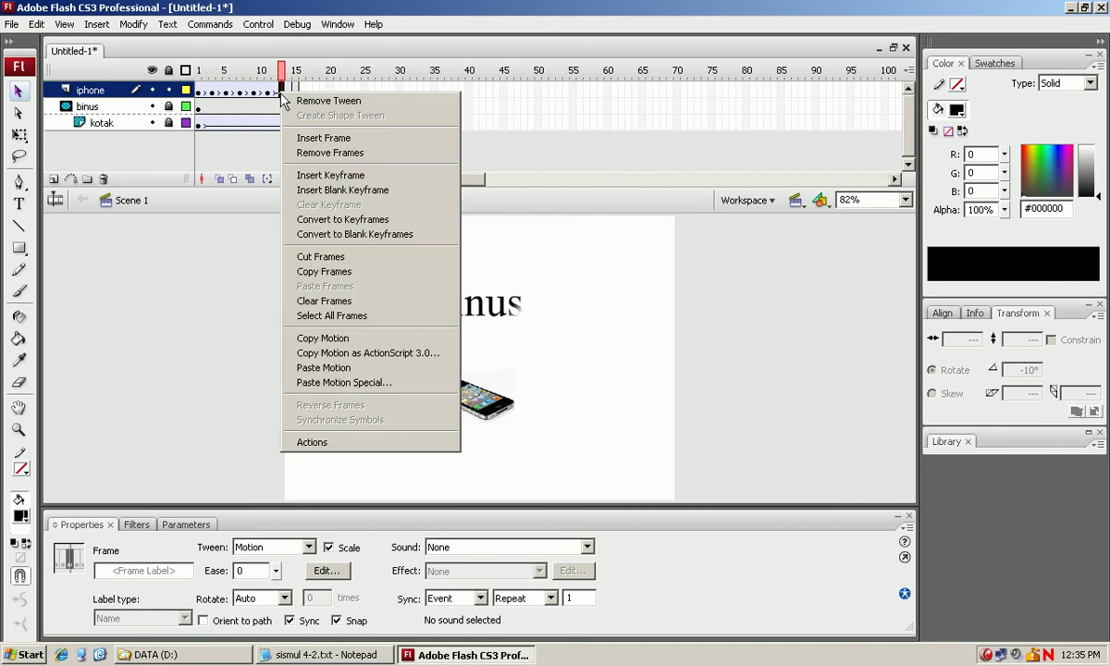
left_click(340, 175)
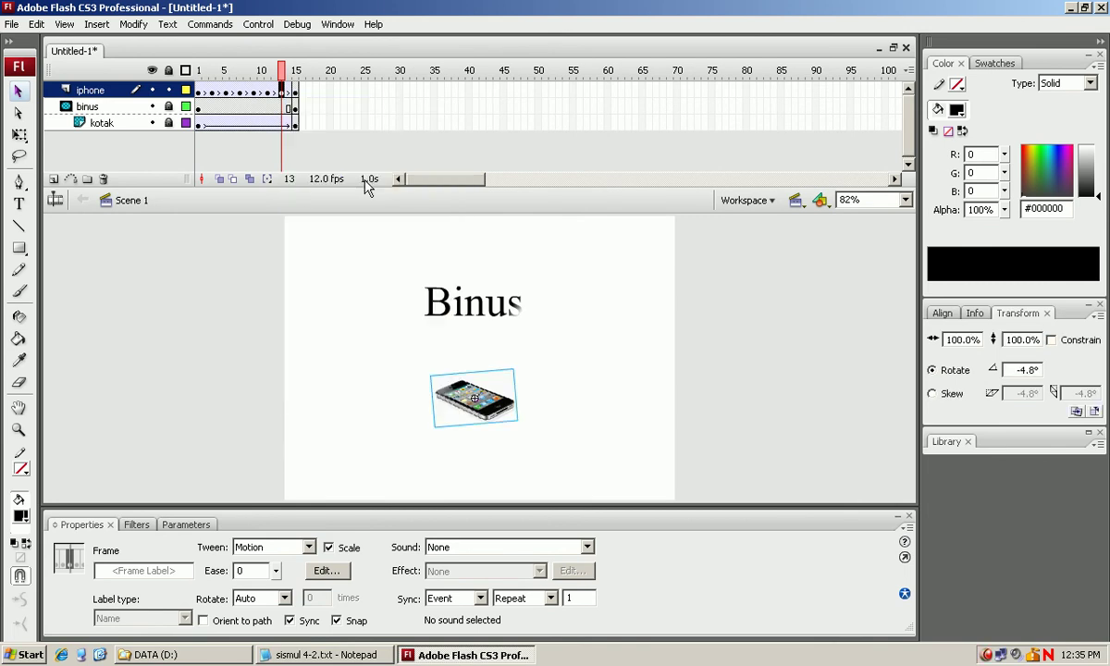
left_click(267, 91)
left_click(281, 92)
type("1")
key("Return")
type("0")
key("Return")
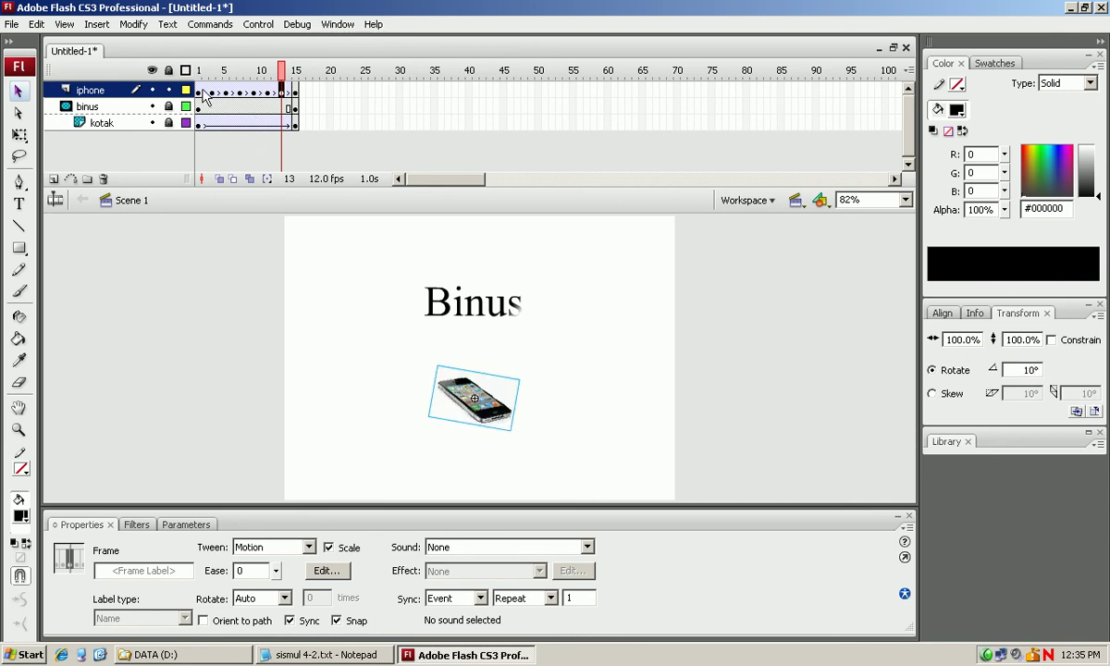
- Play the timeline from frame 1 and check the phone's rotation at the iphone layer's keyframes from frame 1 to 9
left_click(203, 93)
left_click(198, 92)
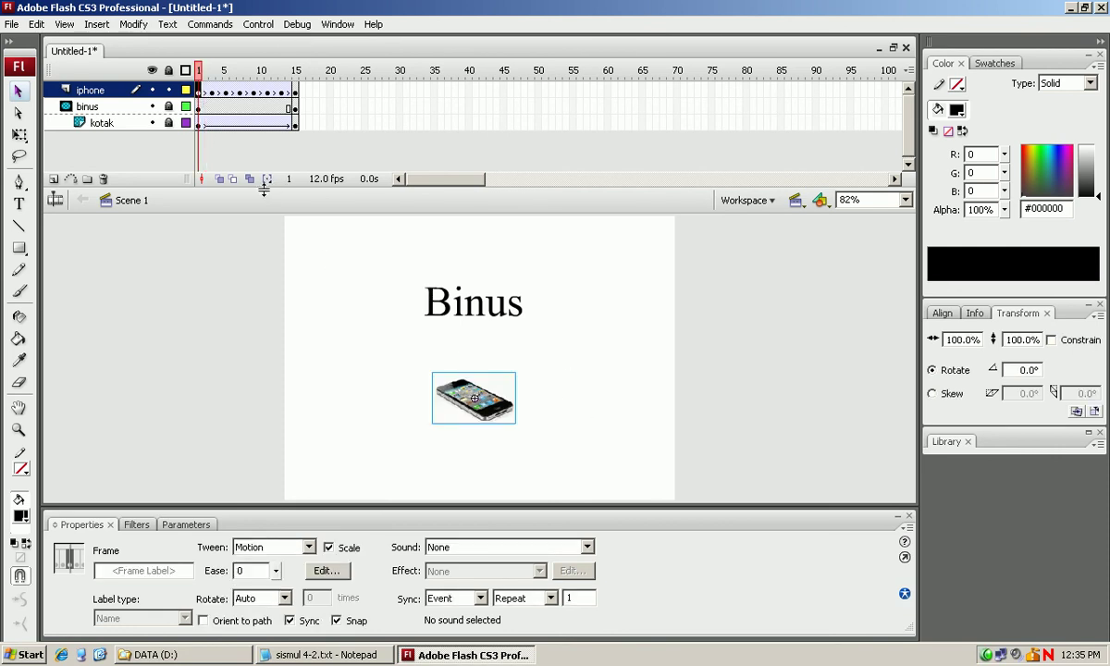
key("Return")
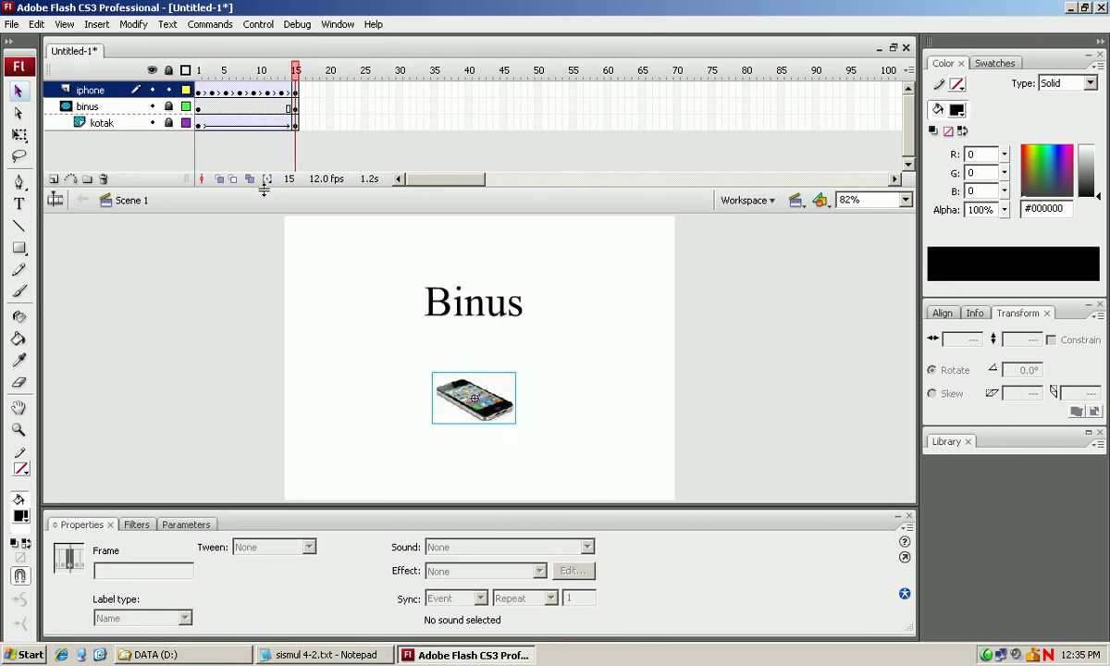
left_click(198, 92)
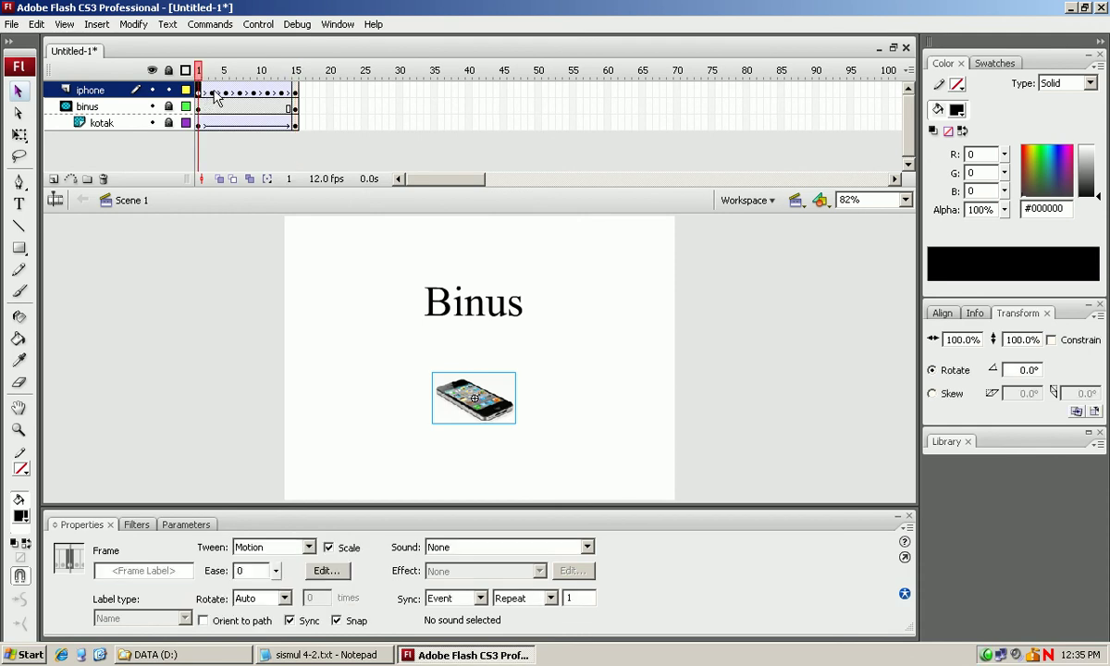
left_click(215, 93)
left_click(226, 93)
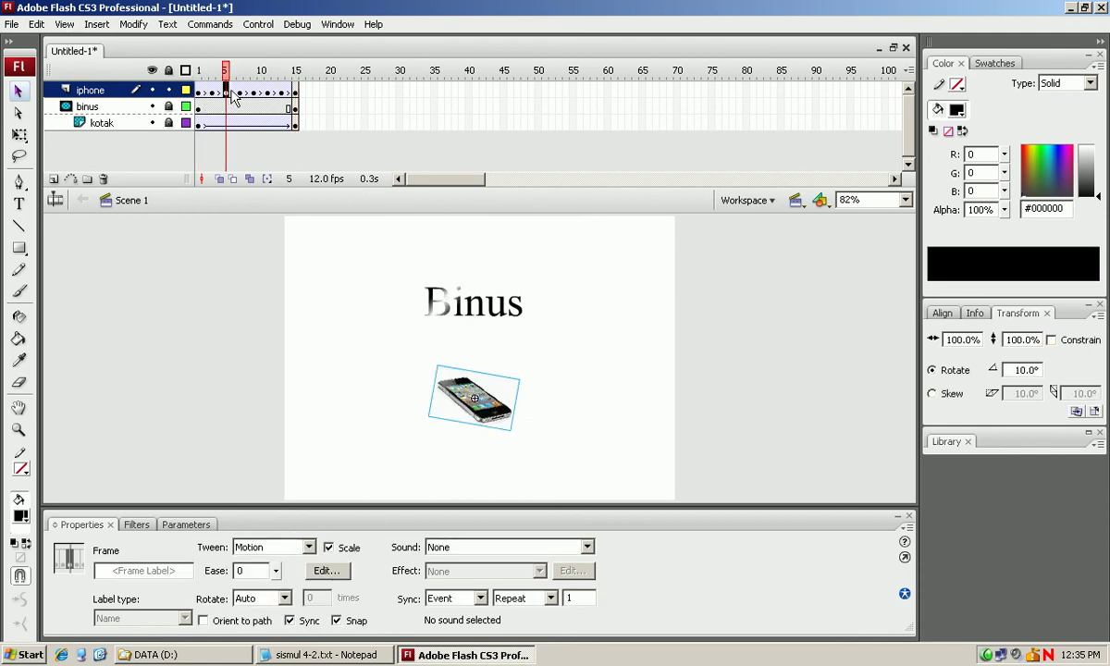
left_click(239, 92)
left_click(255, 93)
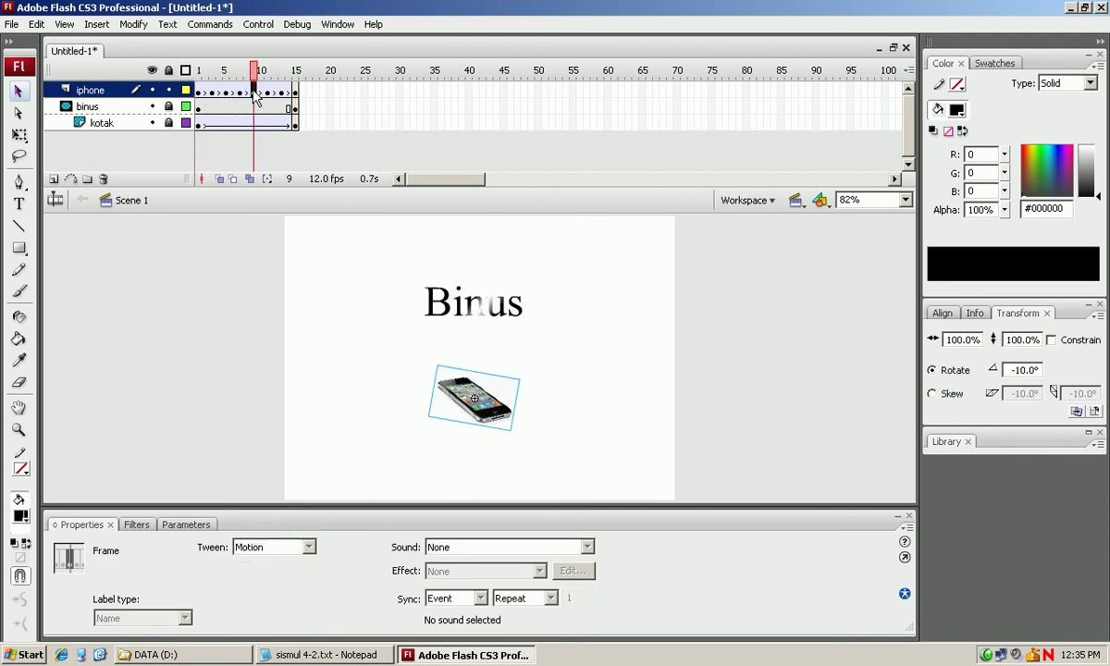
- Test the movie to preview the masked Binus text and the shaking phone
left_click(258, 24)
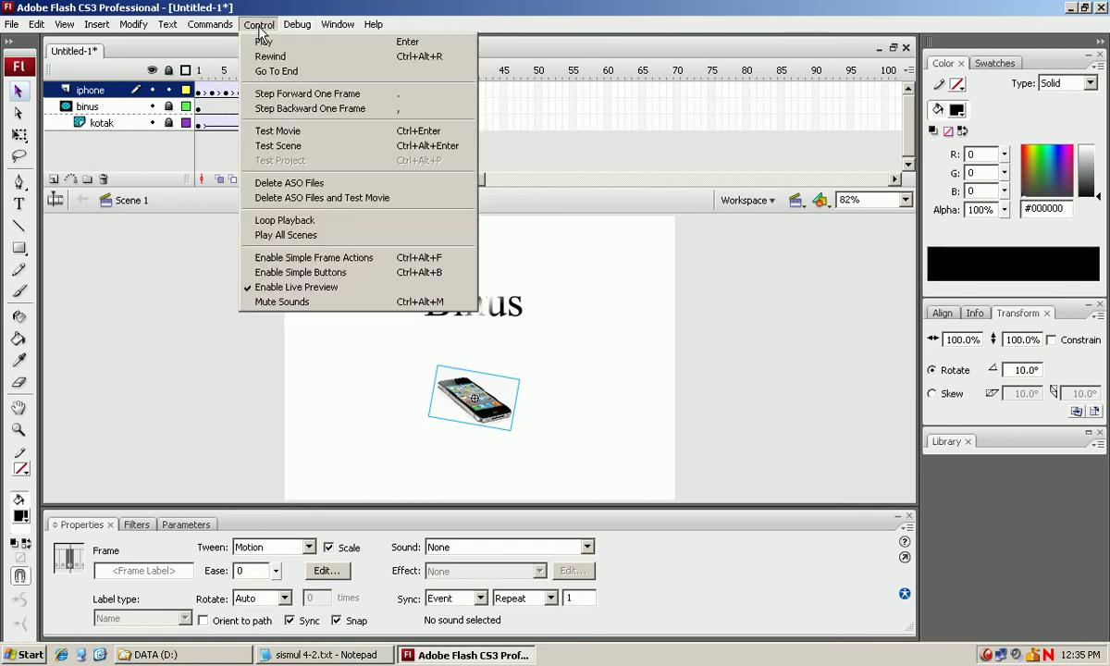
left_click(292, 131)
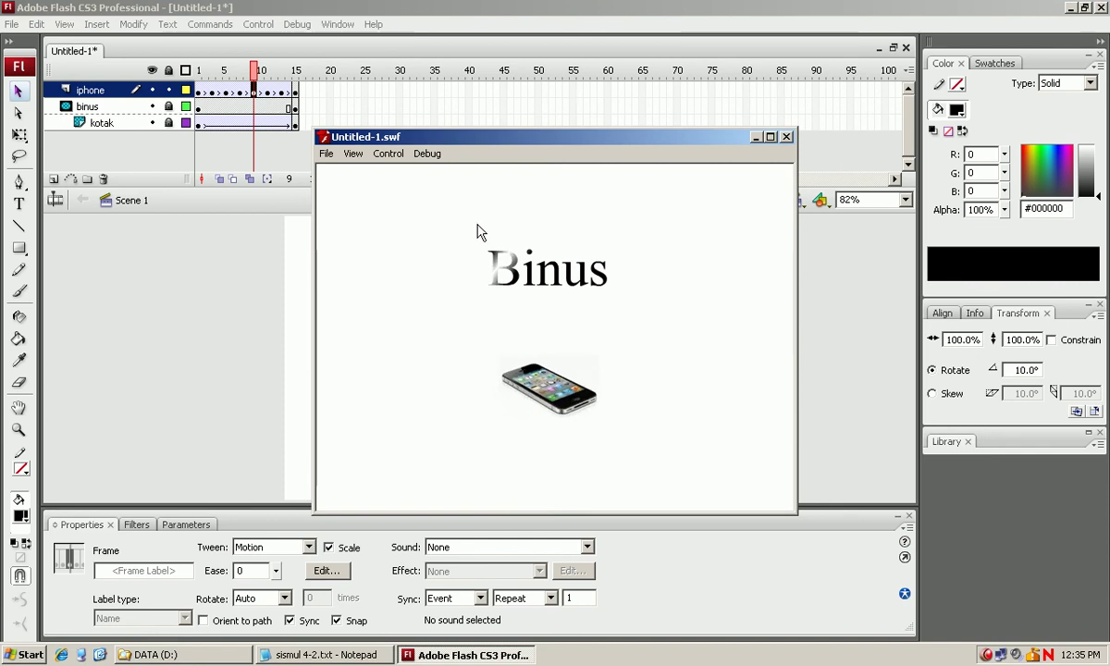